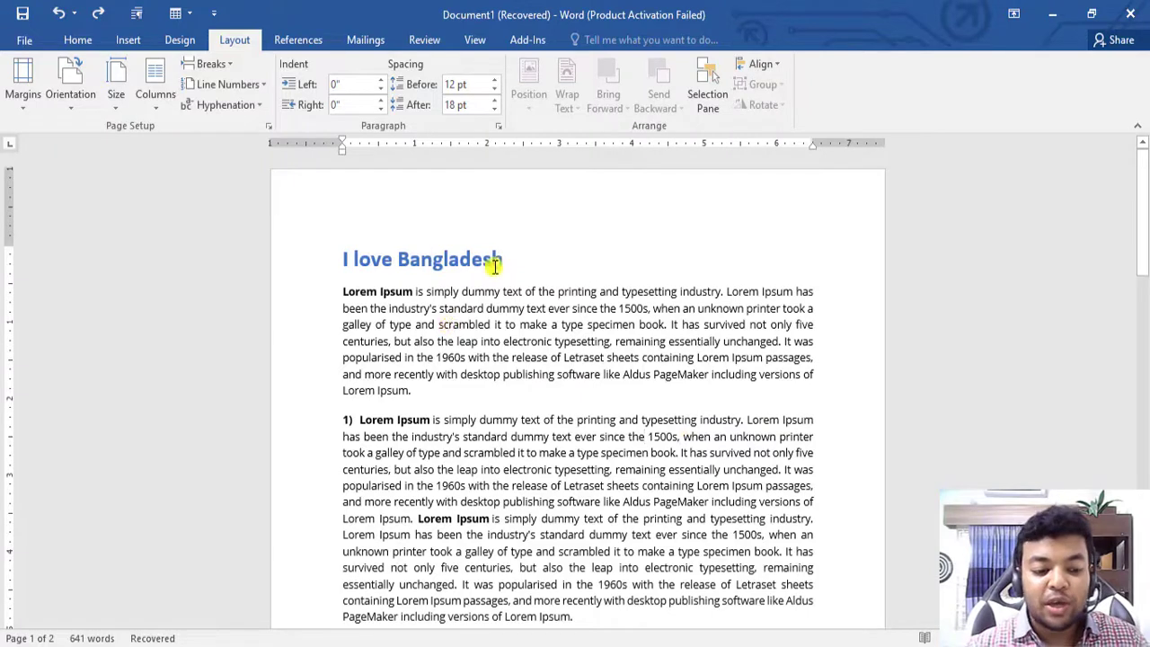
drag(496, 260, 318, 249)
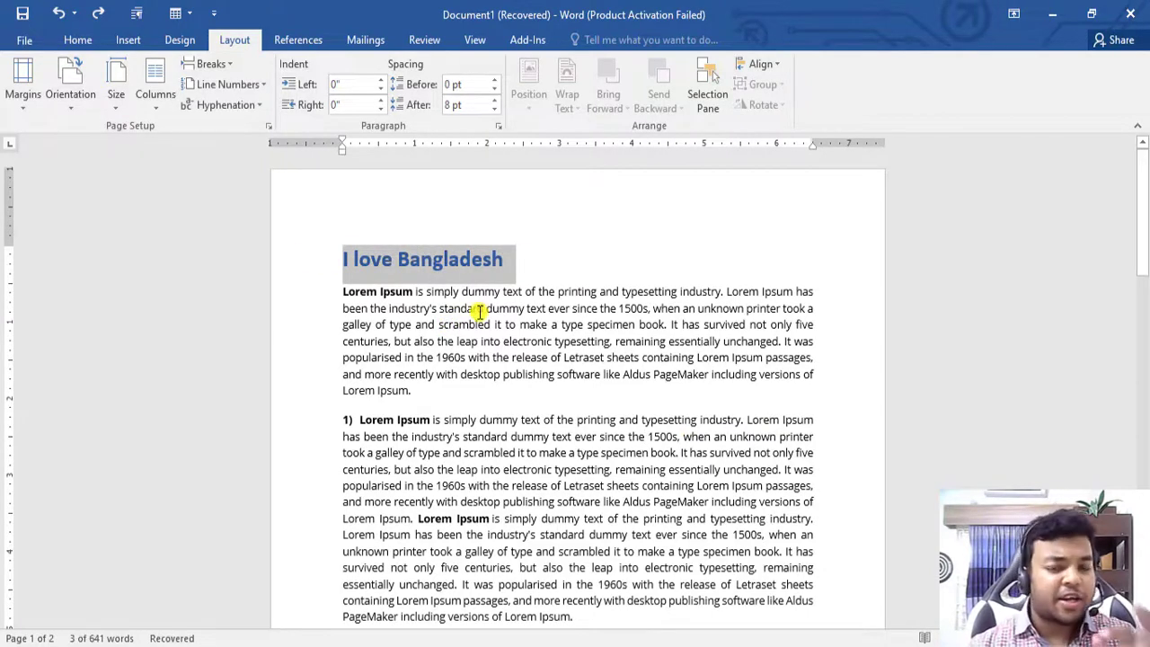
drag(344, 292, 509, 368)
click(520, 374)
scroll(485, 404, down, 3)
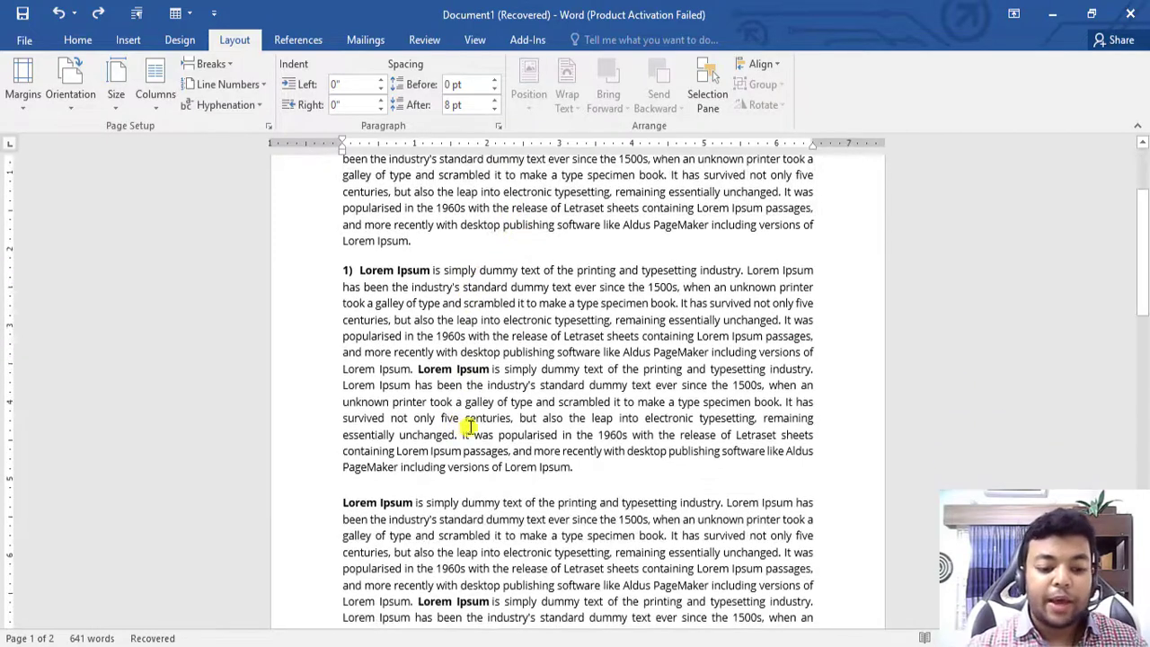
scroll(486, 387, up, 1)
click(589, 352)
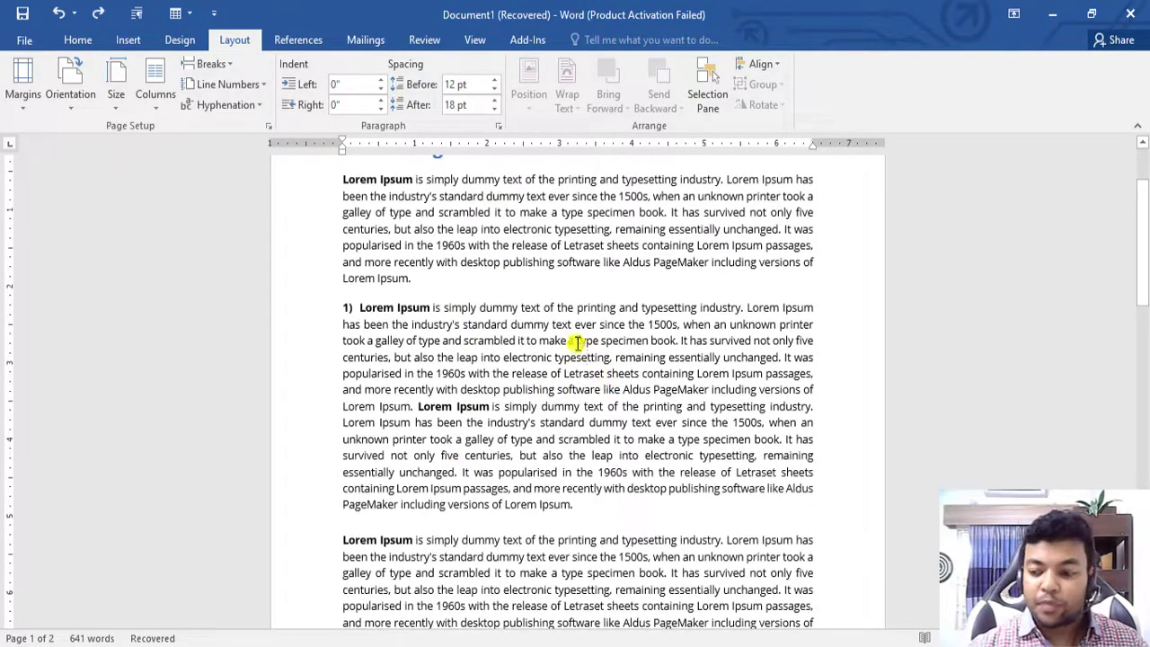
scroll(424, 454, up, 2)
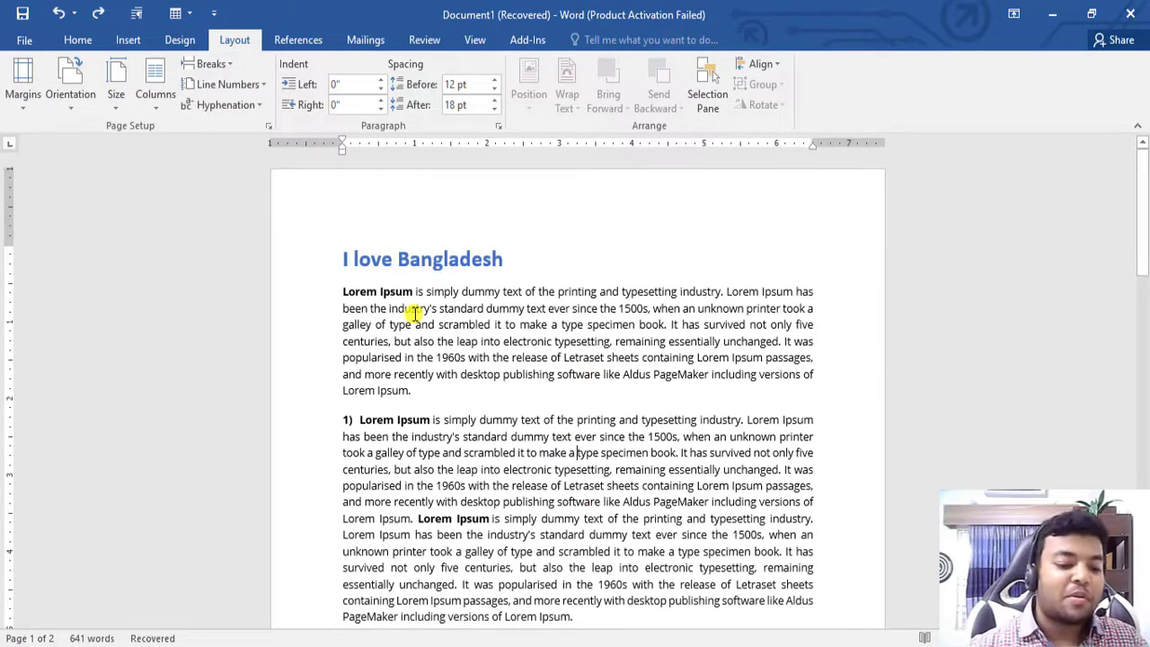
- Try to number the heading and the first paragraph's lines by hand, starting with 1 before the heading
click(343, 258)
text(1)
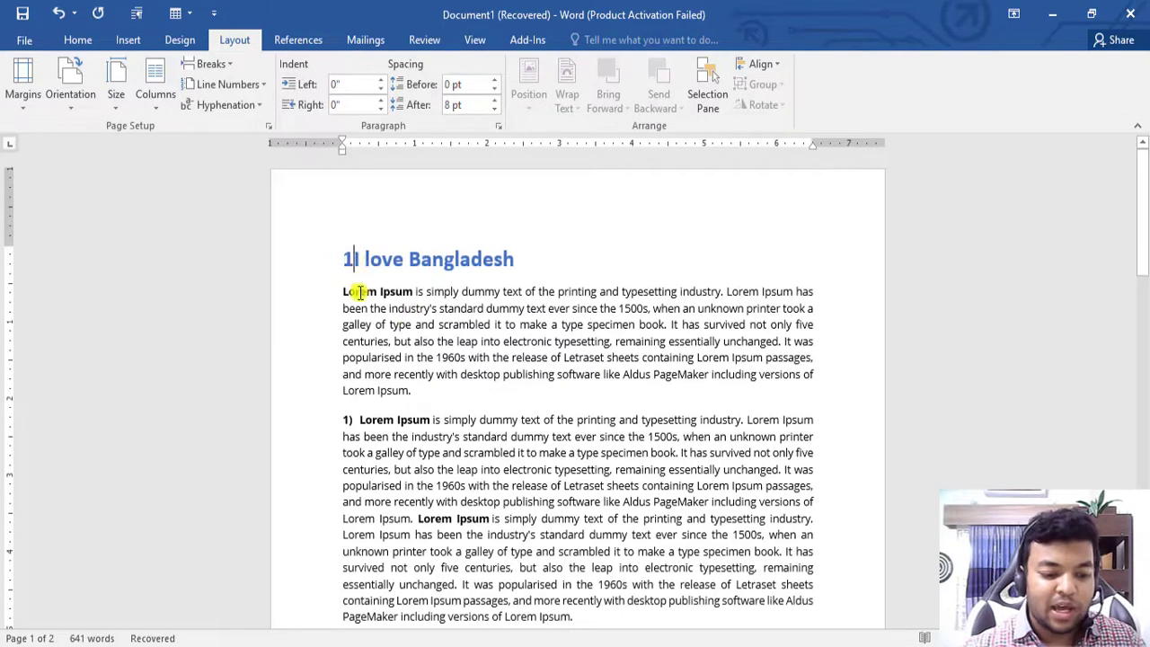
click(343, 291)
text(1)
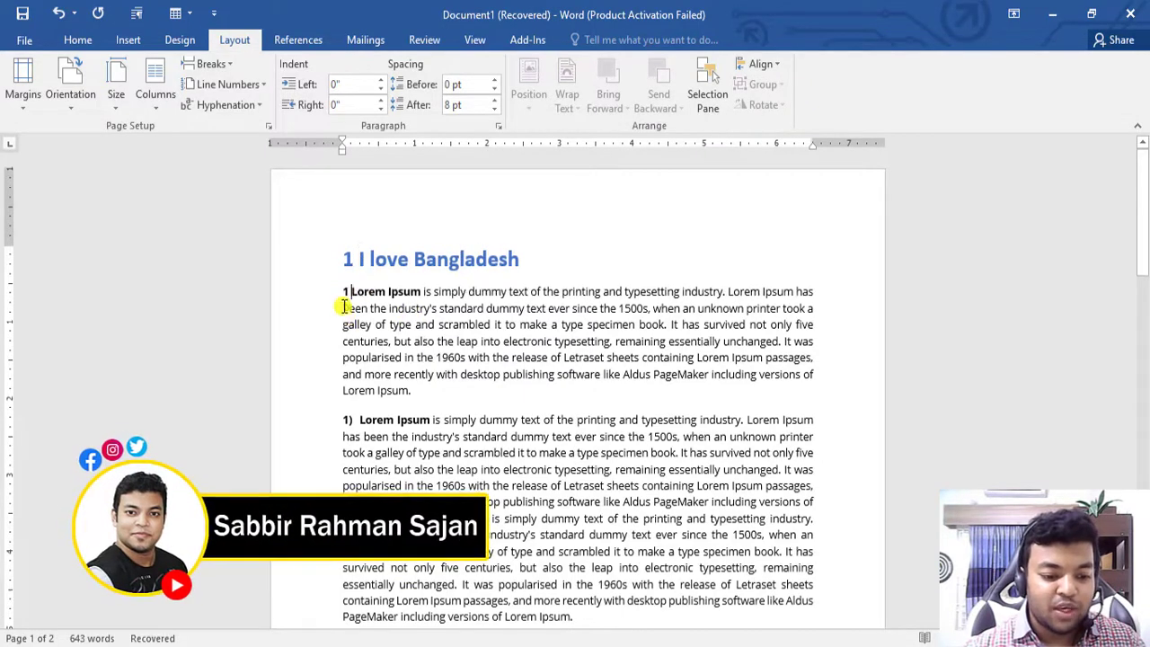
click(344, 307)
text(2)
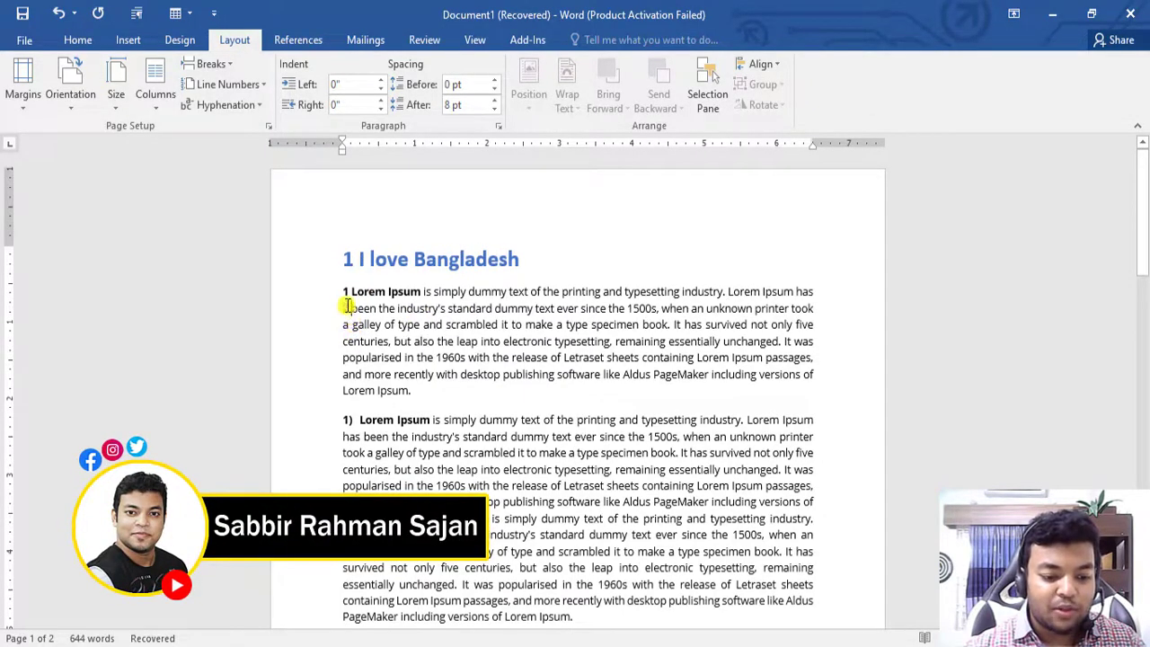
click(349, 294)
key(BackSpace)
text(2)
key(Down)
key(BackSpace)
text(3)
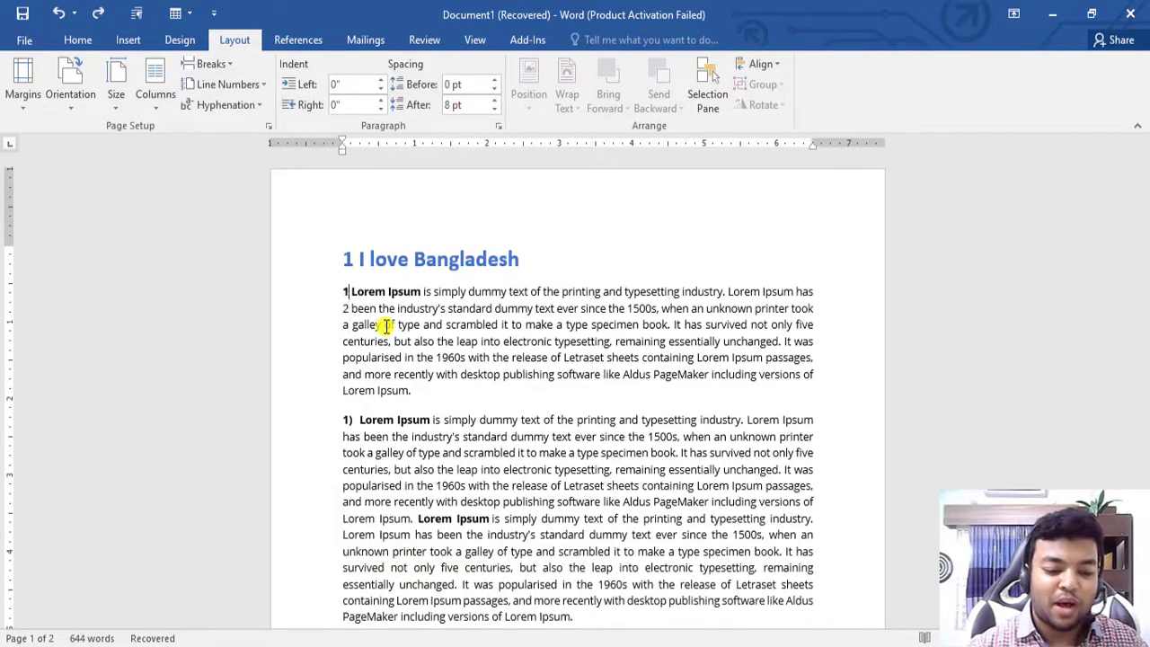
- Undo all the manually inserted numbers in the heading and the first paragraph
key(ctrl+z)
key(ctrl+z)
key(ctrl+z)
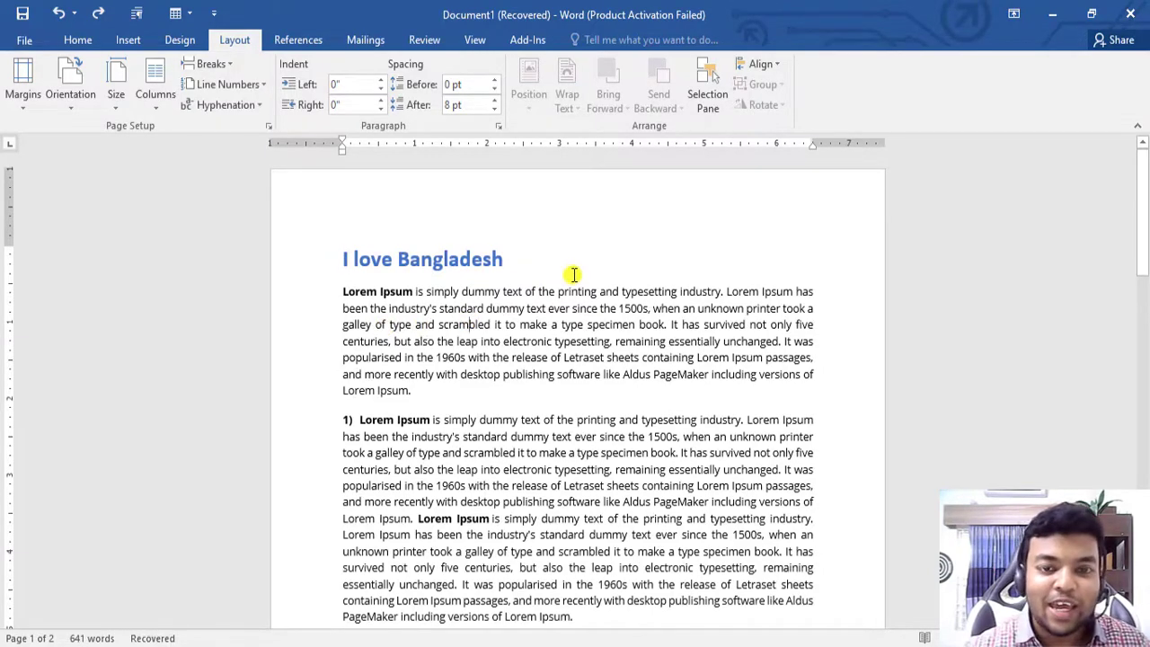
- Turn on continuous line numbers for the document
scroll(442, 410, down, 1)
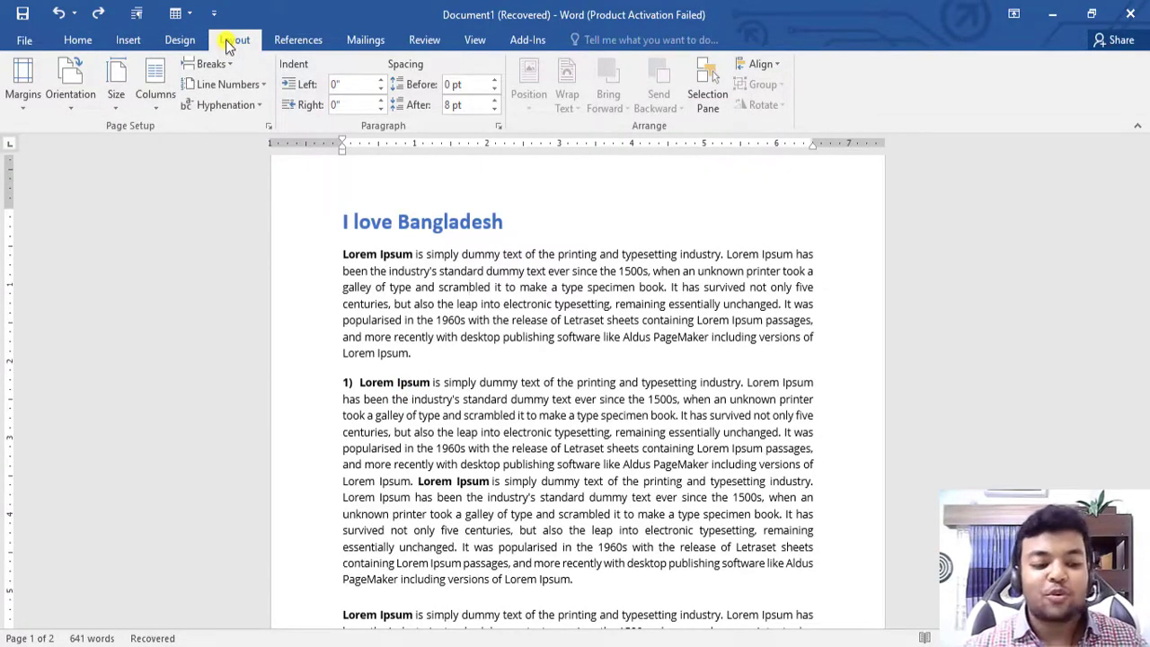
click(256, 84)
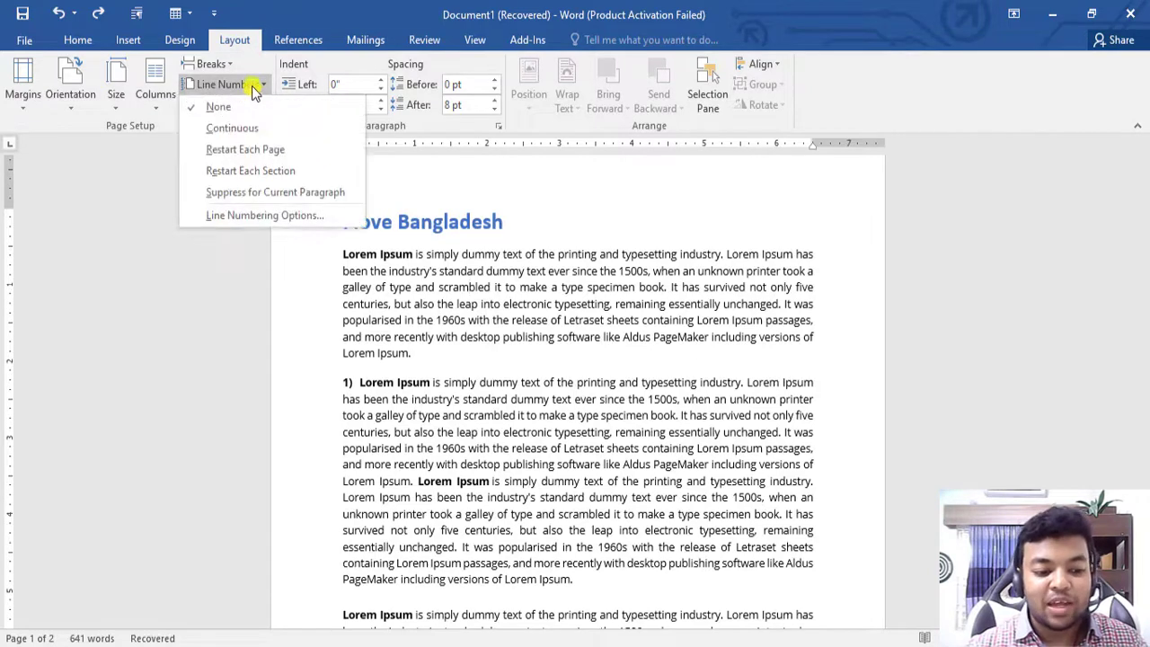
click(238, 130)
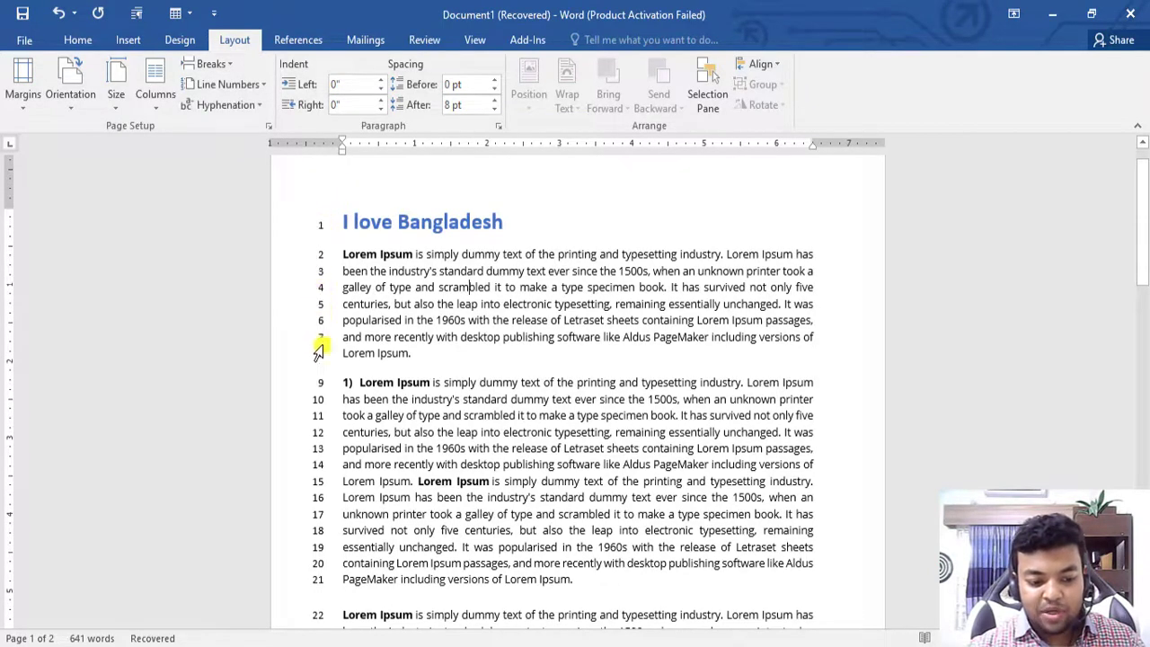
scroll(329, 539, down, 2)
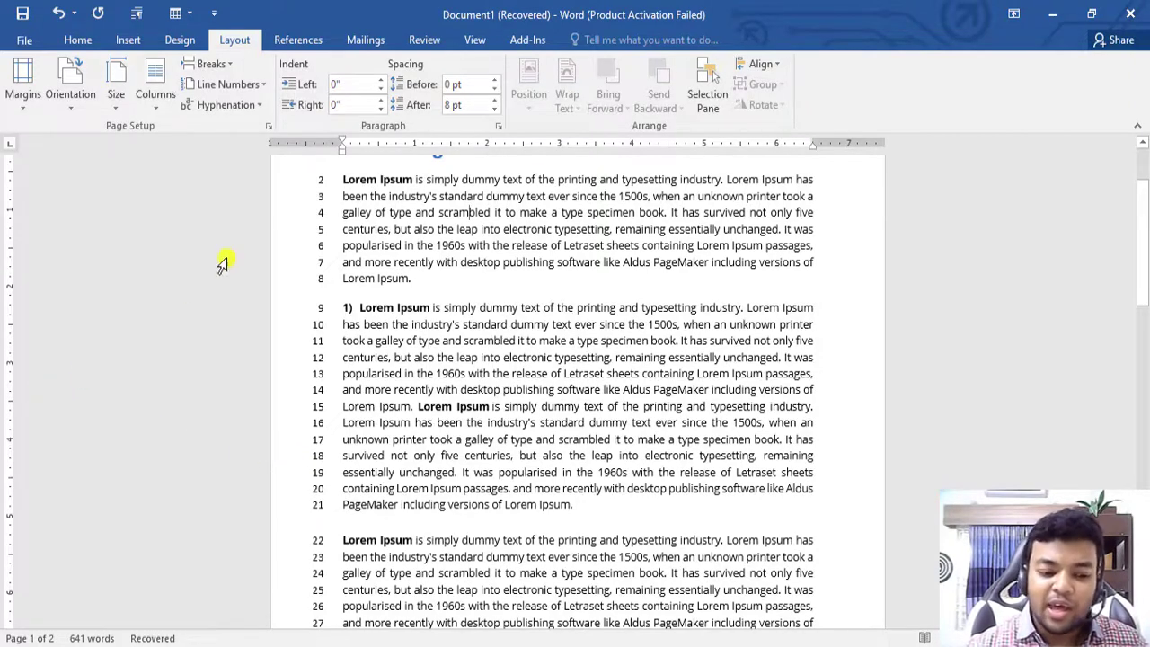
scroll(385, 306, up, 3)
scroll(385, 314, down, 4)
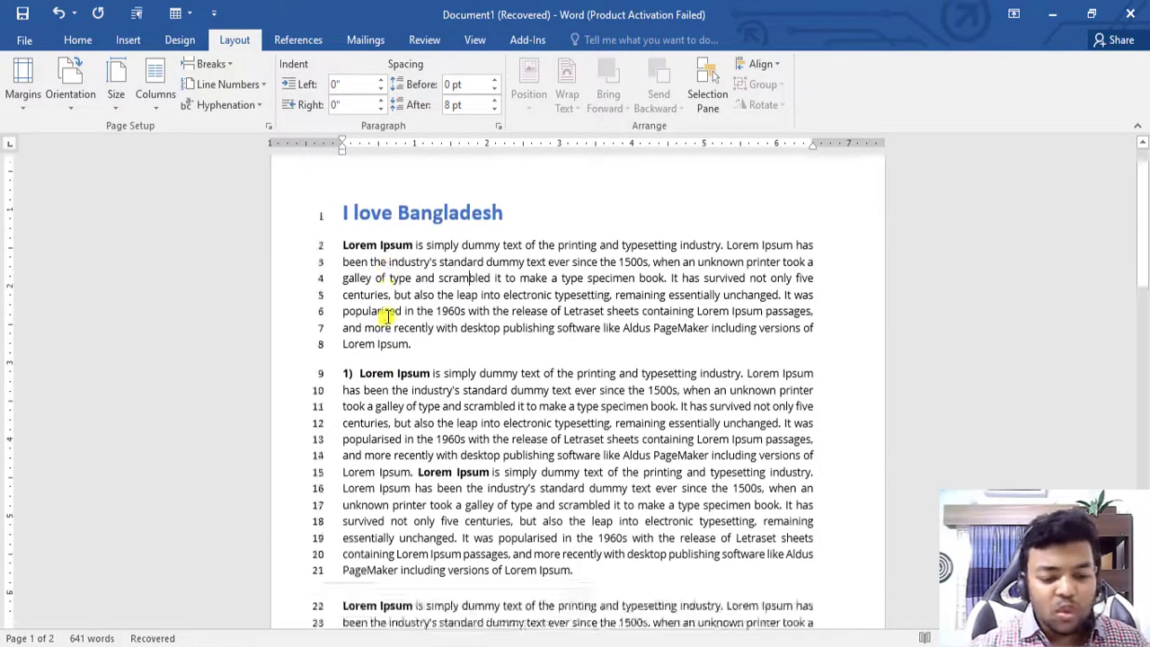
- Delete the empty line above the last Lorem Ipsum paragraph on page 1
scroll(382, 321, down, 4)
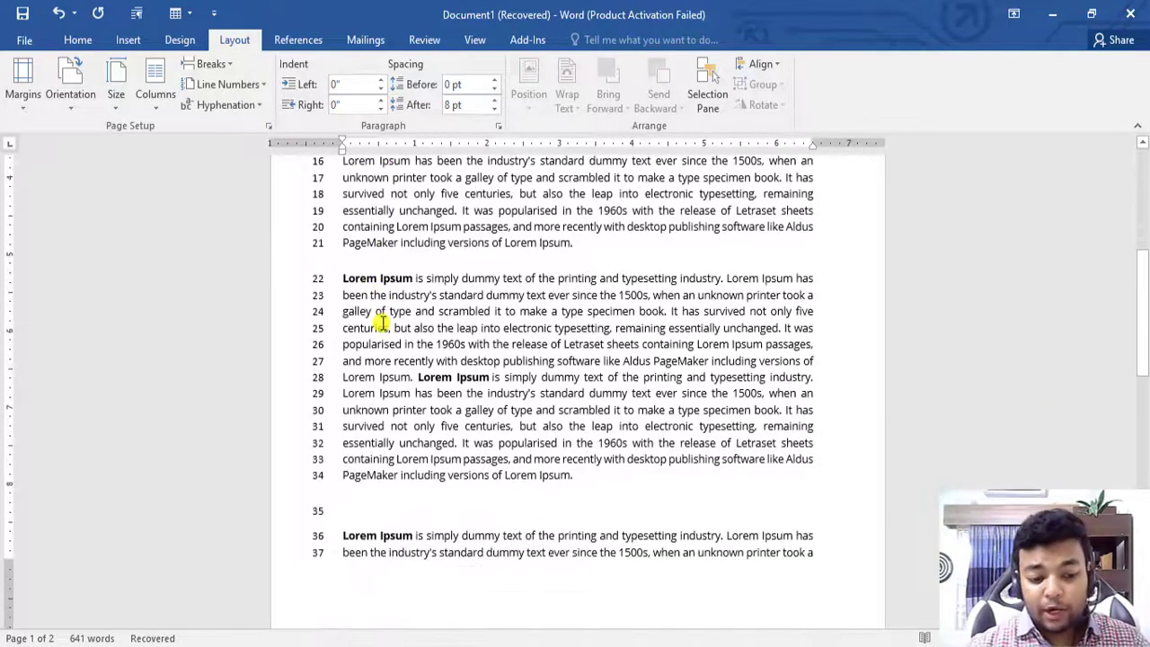
click(354, 496)
key(BackSpace)
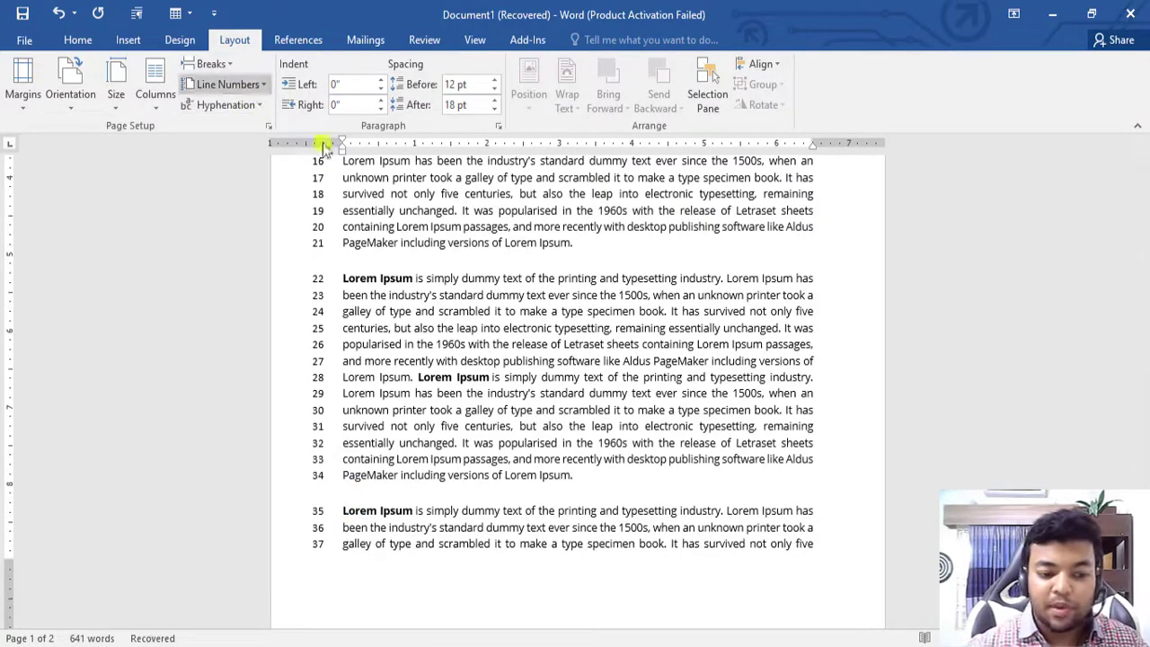
- Change the line numbering to restart on each page and check the numbers on both pages
scroll(521, 432, down, 1)
scroll(516, 403, up, 8)
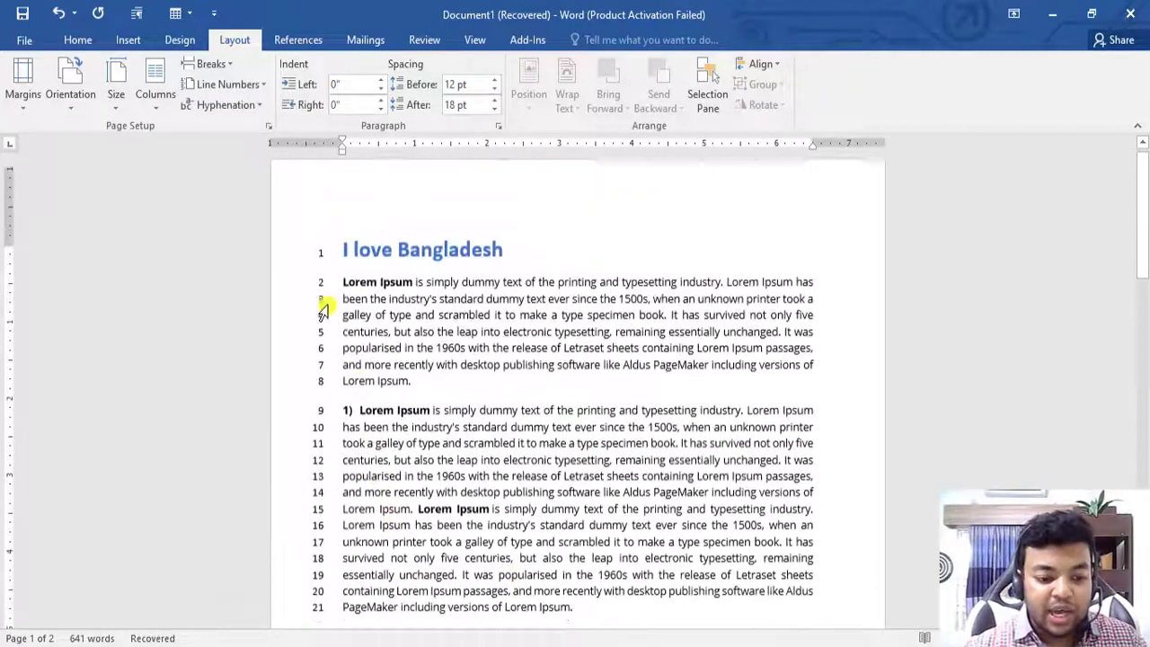
scroll(372, 398, down, 15)
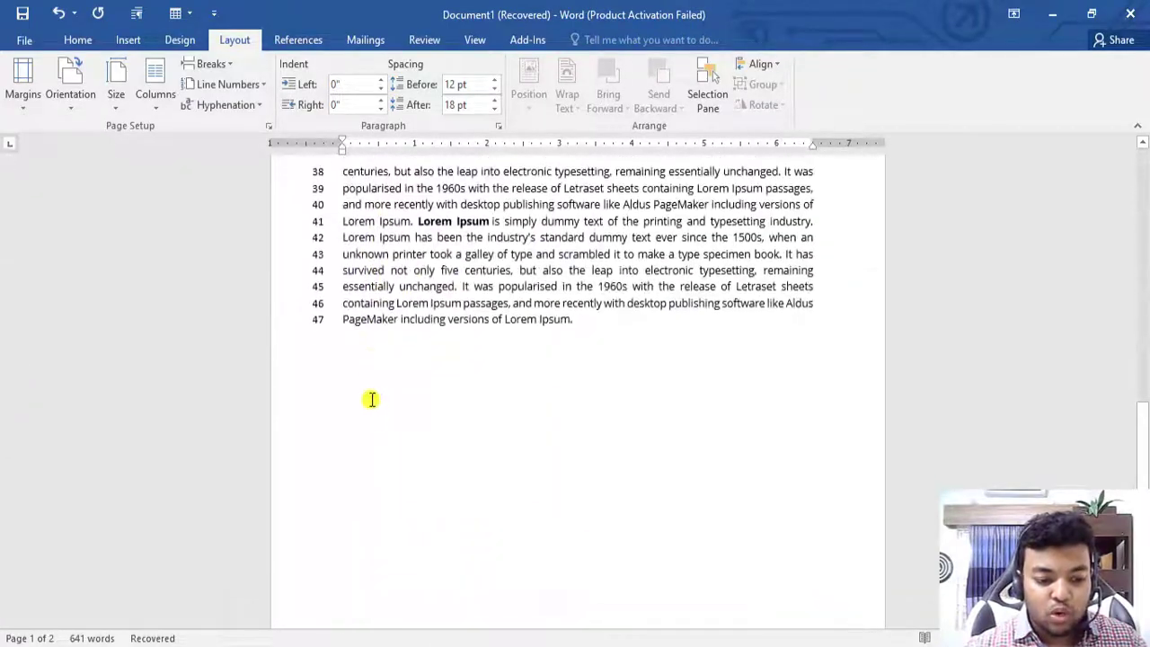
scroll(387, 391, up, 8)
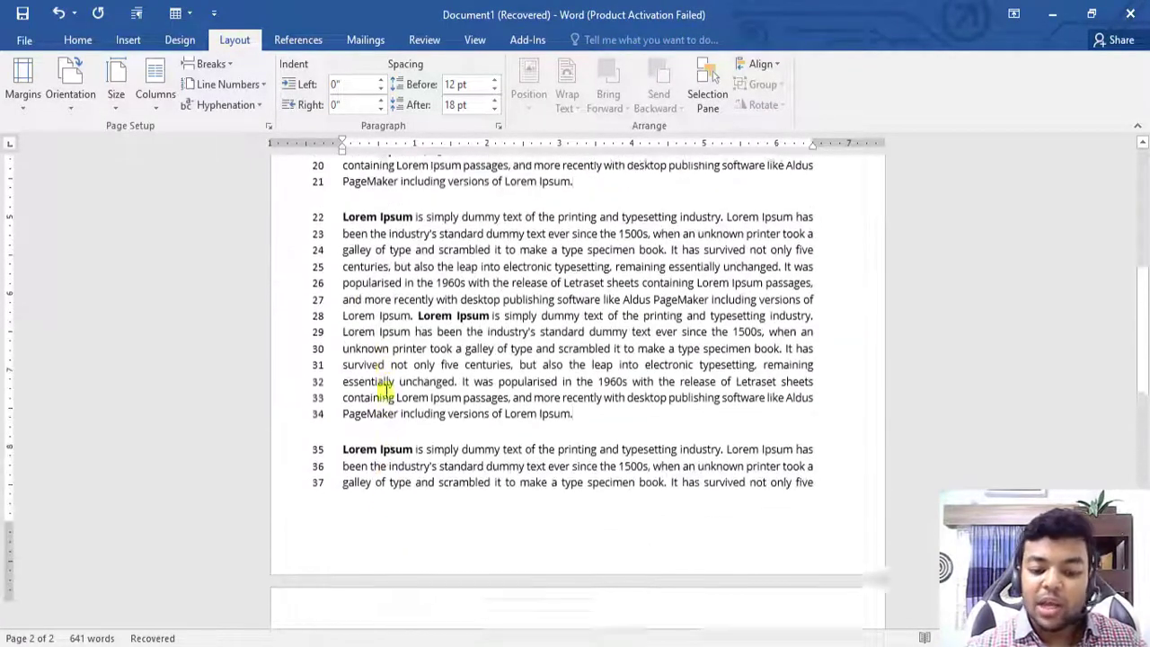
scroll(376, 402, up, 7)
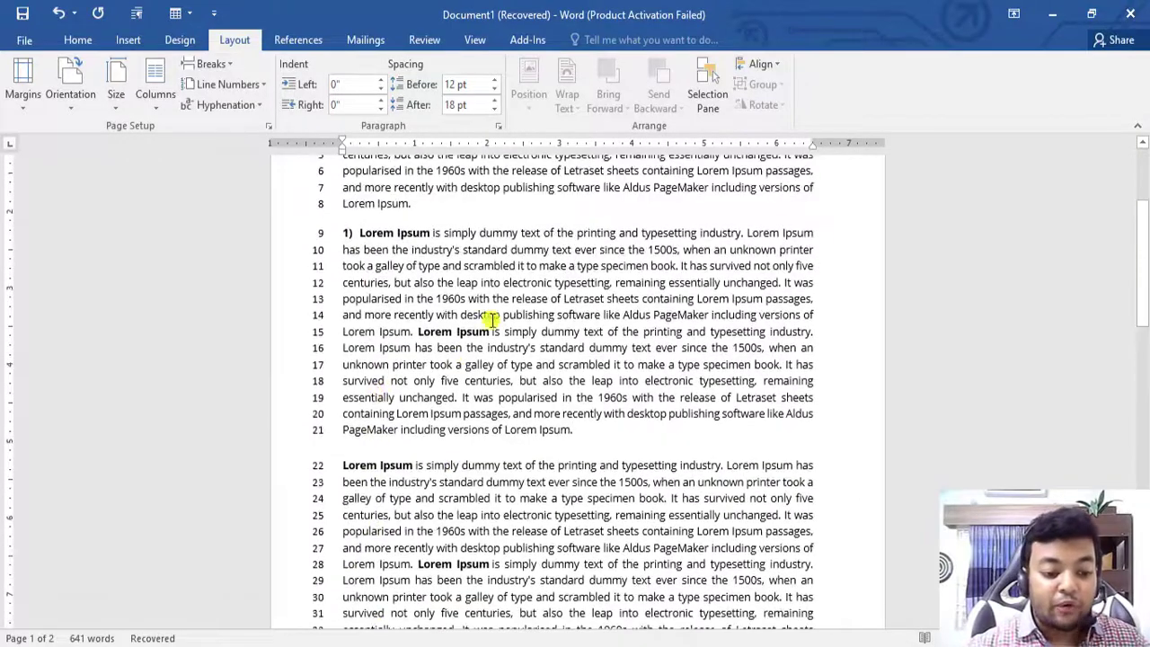
click(224, 86)
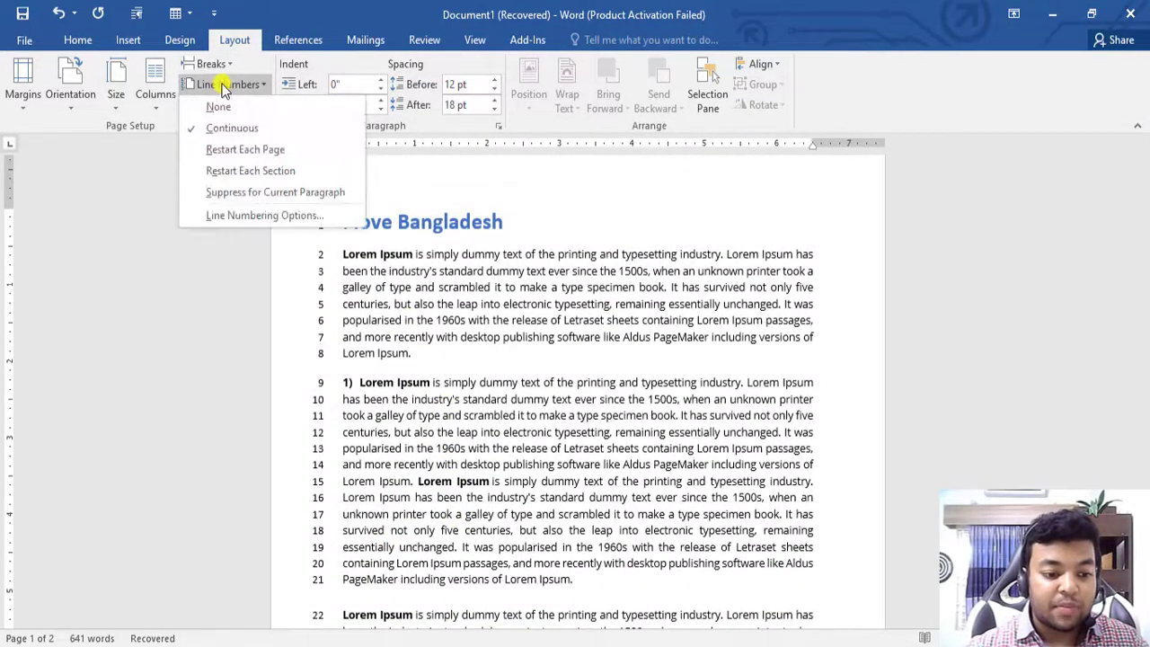
click(244, 150)
scroll(243, 154, down, 4)
scroll(418, 349, up, 5)
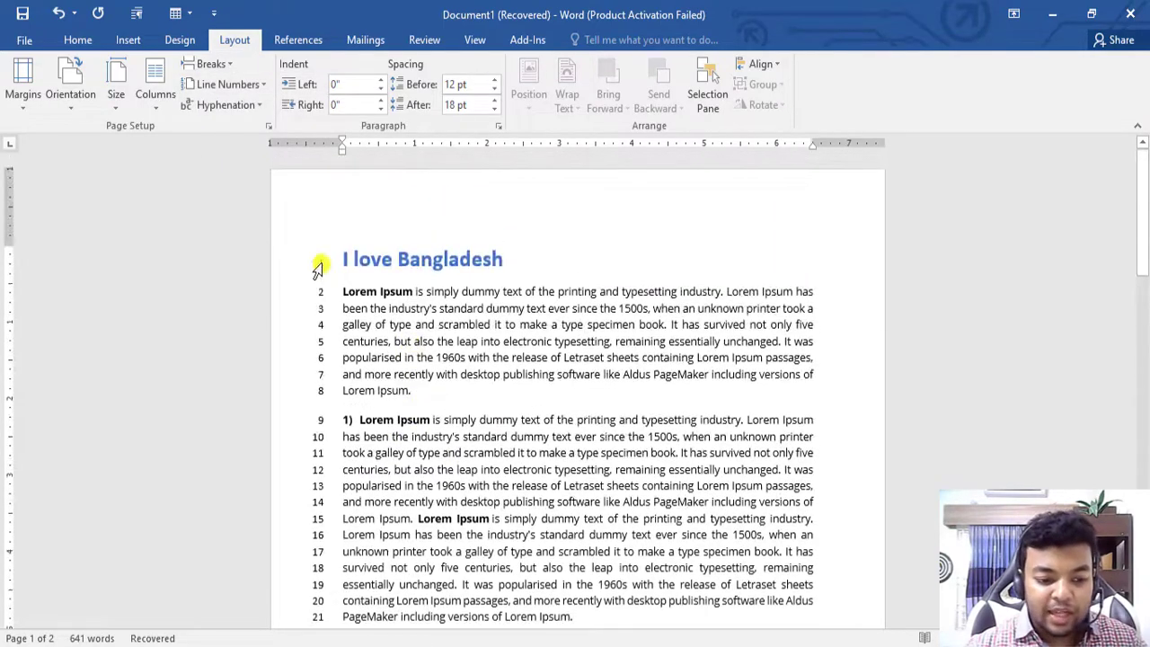
scroll(324, 360, down, 8)
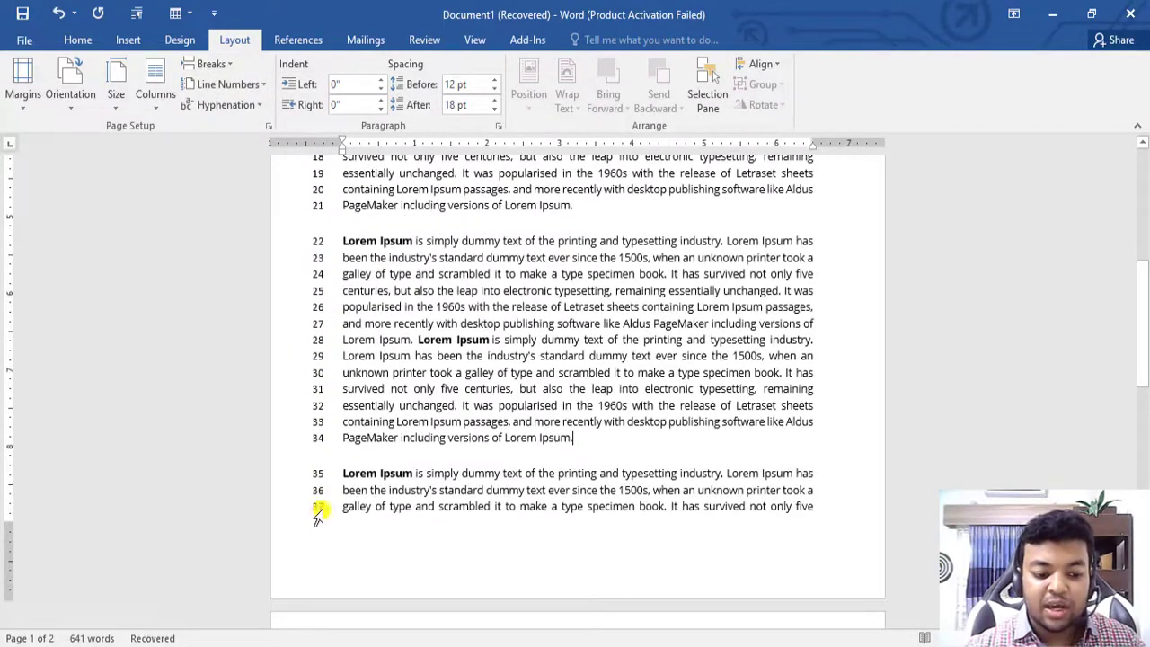
scroll(324, 486, down, 7)
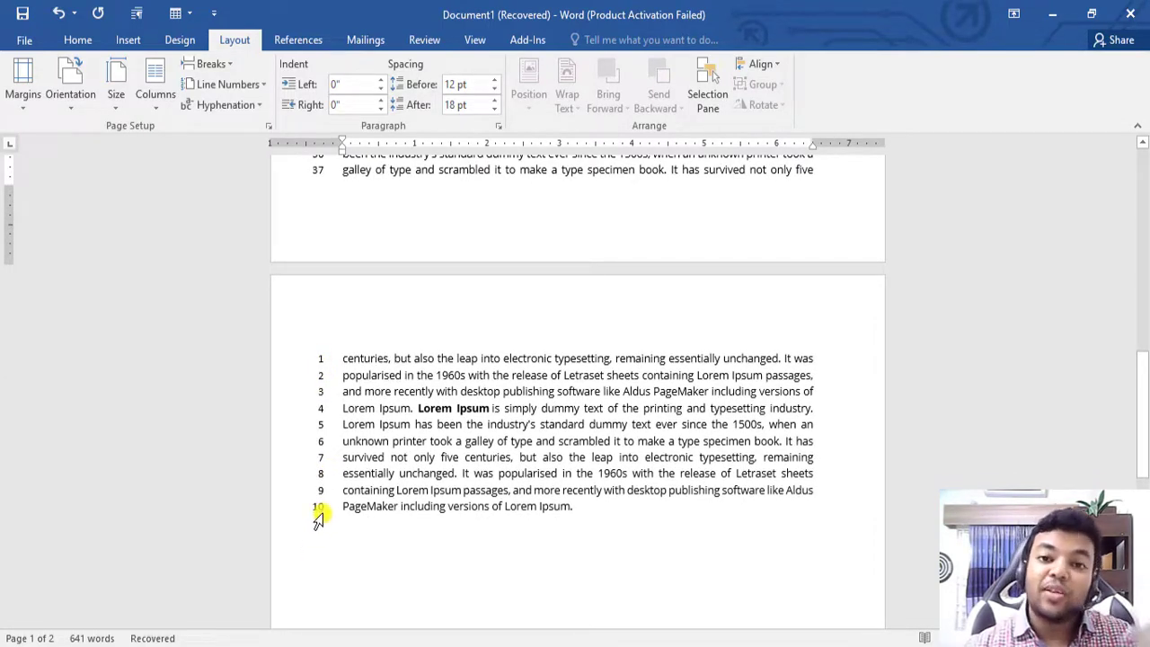
- Change the line numbering to restart in each section and place the cursor at the end of the first paragraph
scroll(313, 503, up, 10)
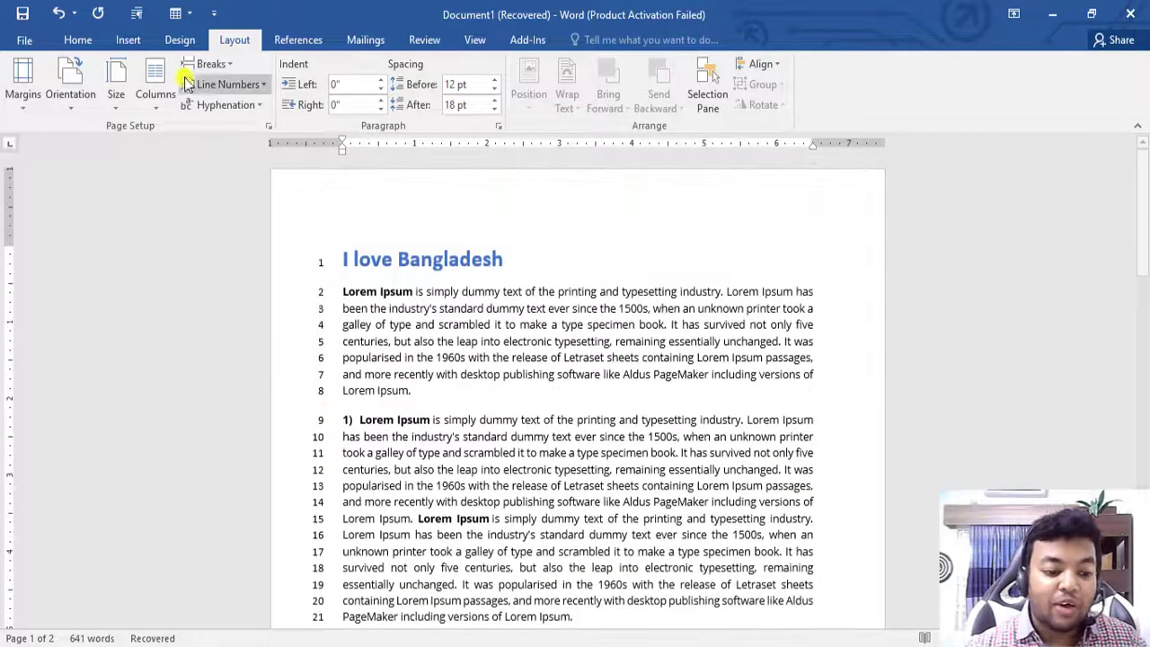
click(225, 83)
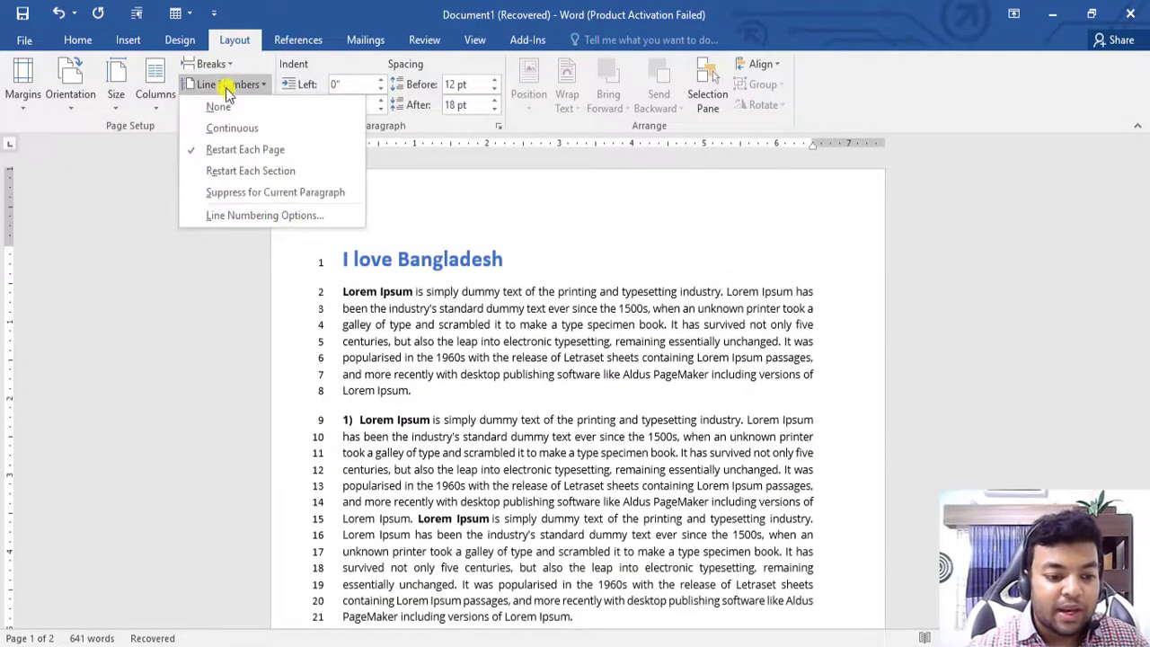
click(259, 171)
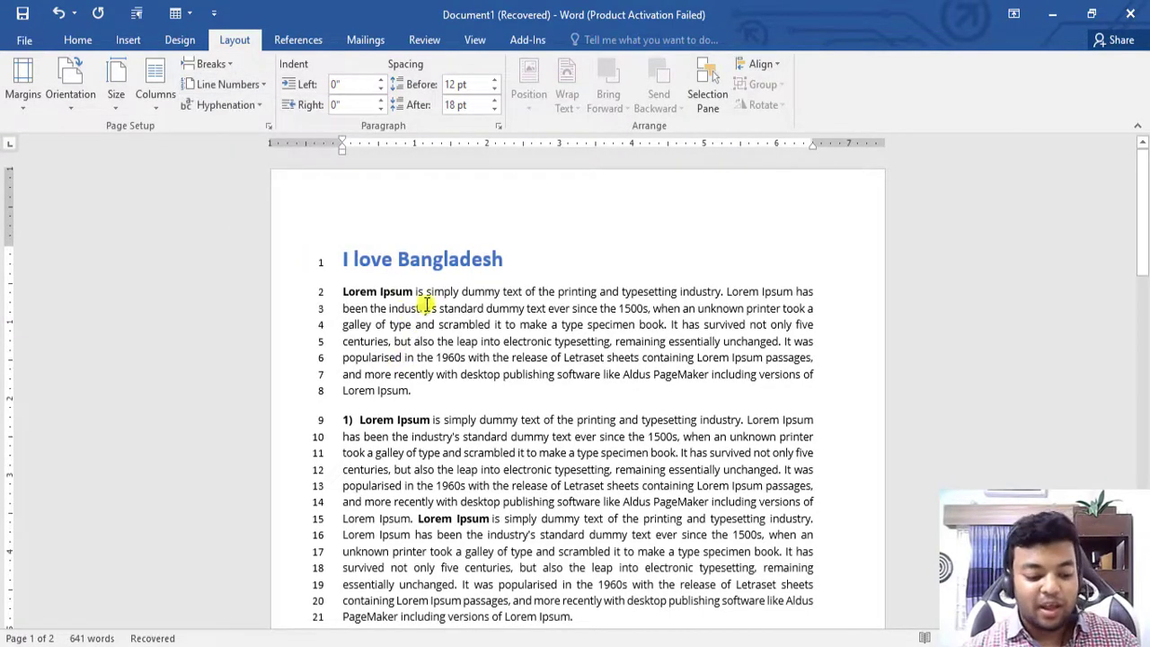
click(409, 388)
scroll(424, 411, down, 2)
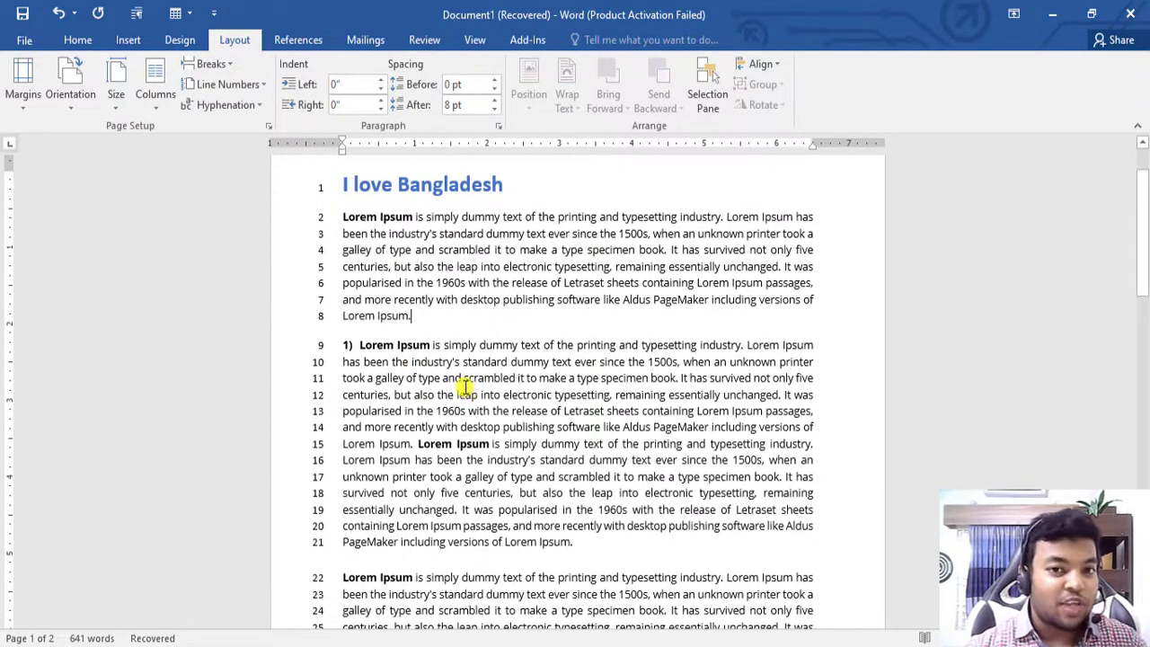
- Switch to the course outline in PowerPoint, highlight the Page Break topic on slide 3, and return to the Word document
key(alt+Tab)
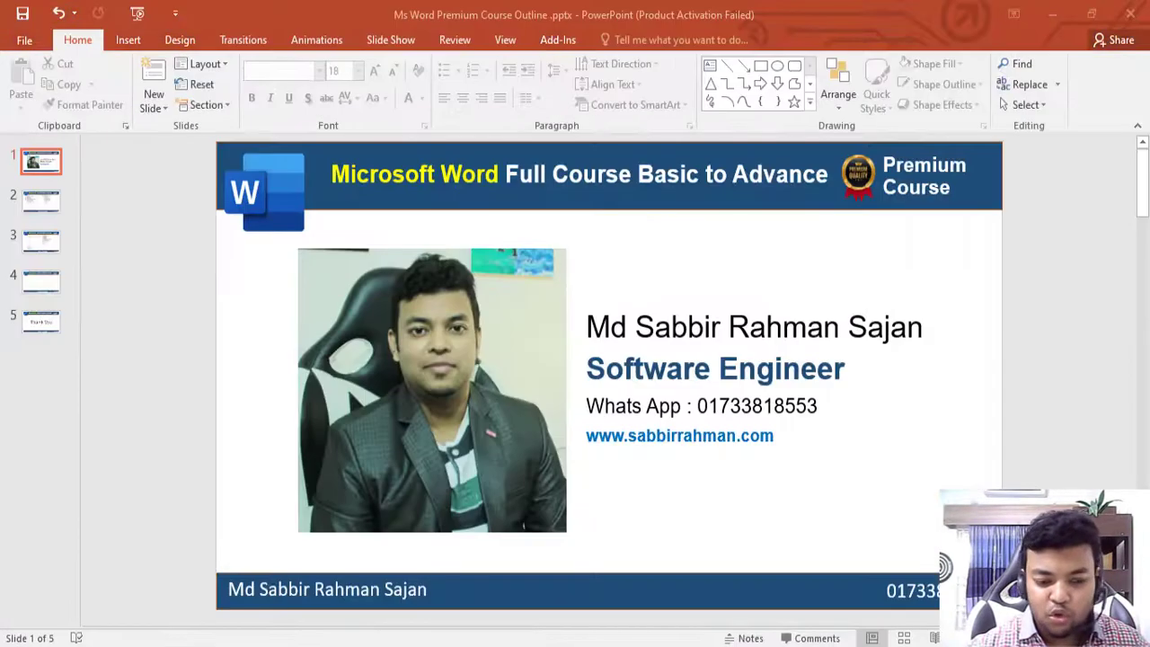
scroll(389, 529, down, 1)
scroll(389, 529, down, 1)
click(670, 292)
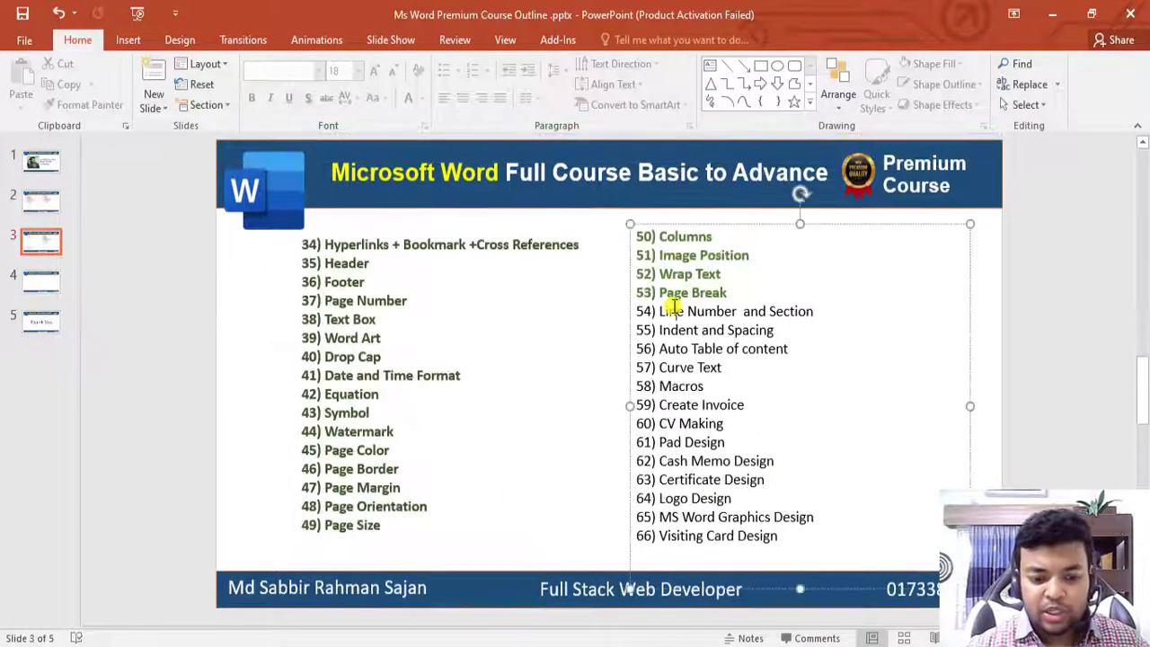
drag(660, 293, 729, 292)
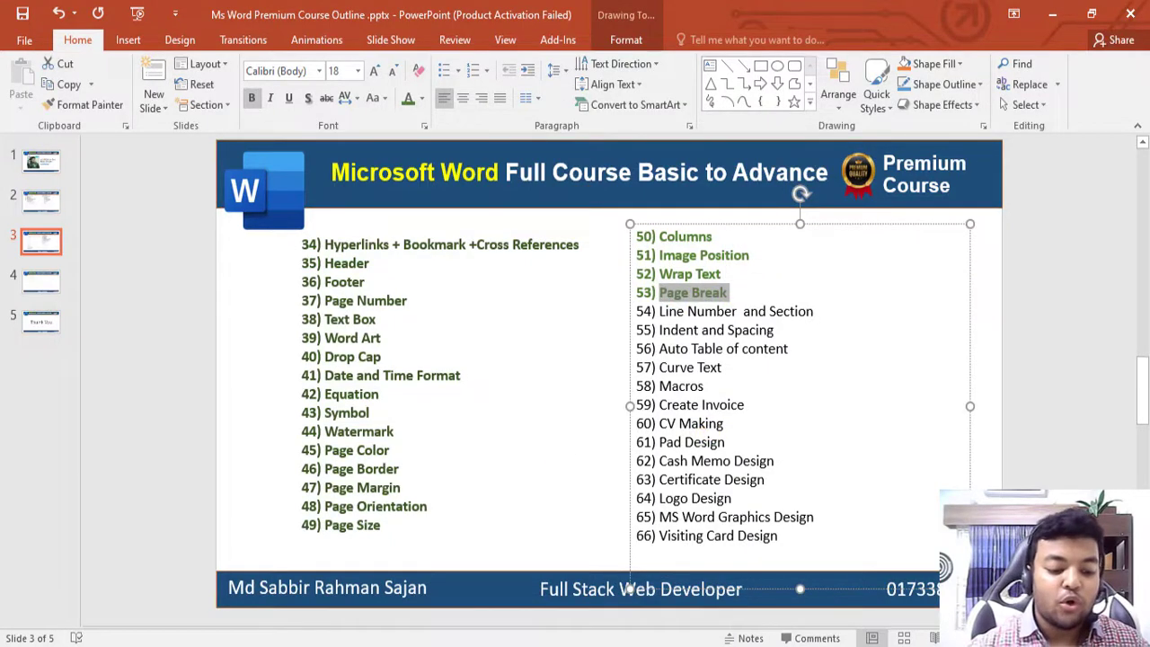
key(alt+Tab)
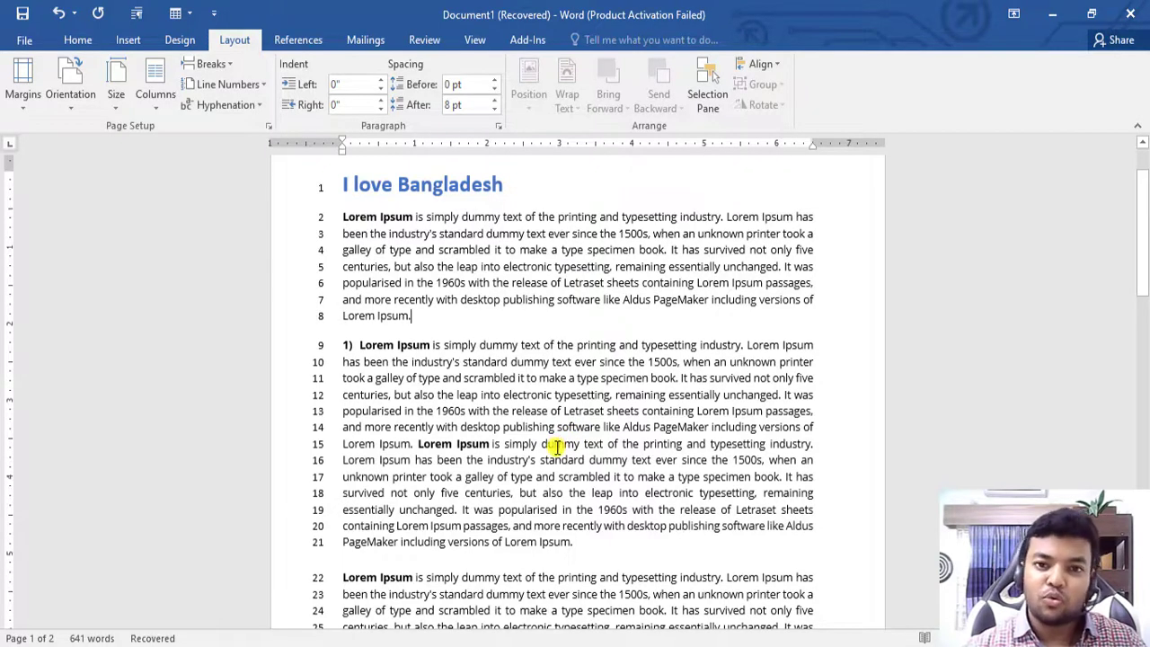
- Insert a Next Page section break before the paragraph numbered "1)" below the first paragraph
click(528, 410)
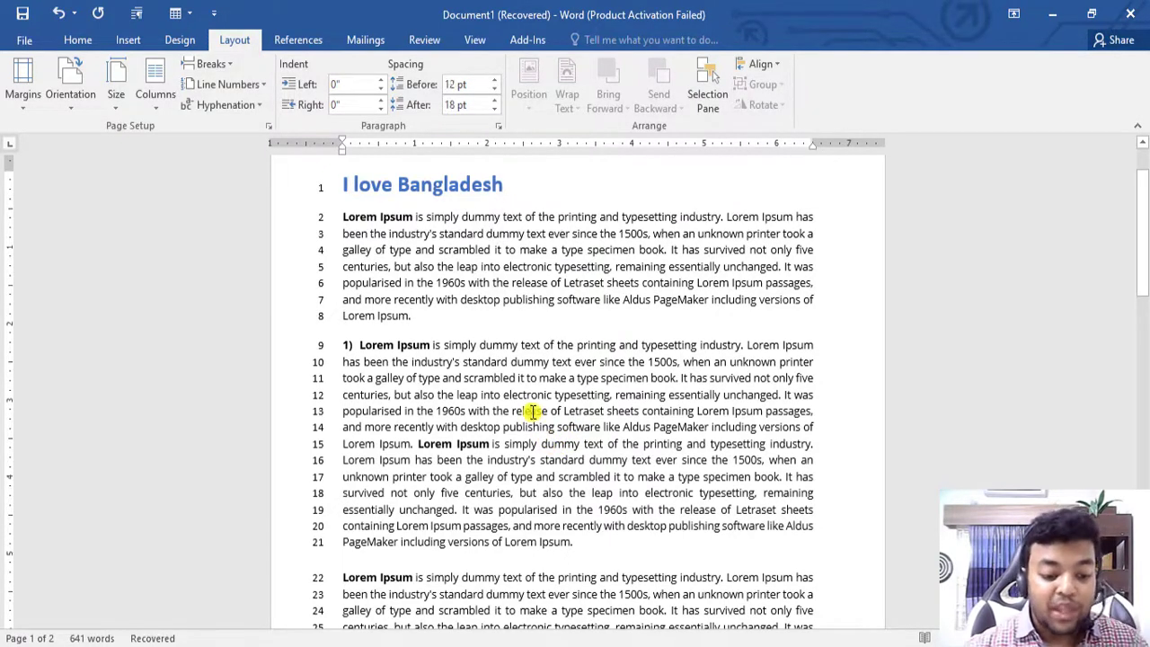
click(494, 316)
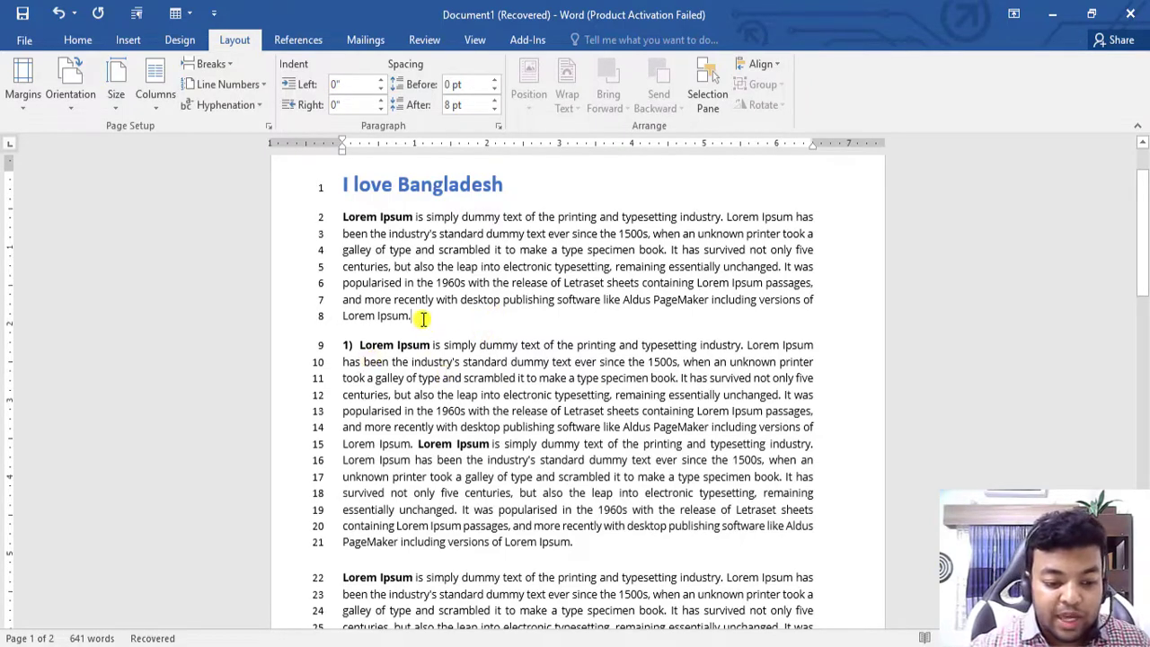
click(344, 345)
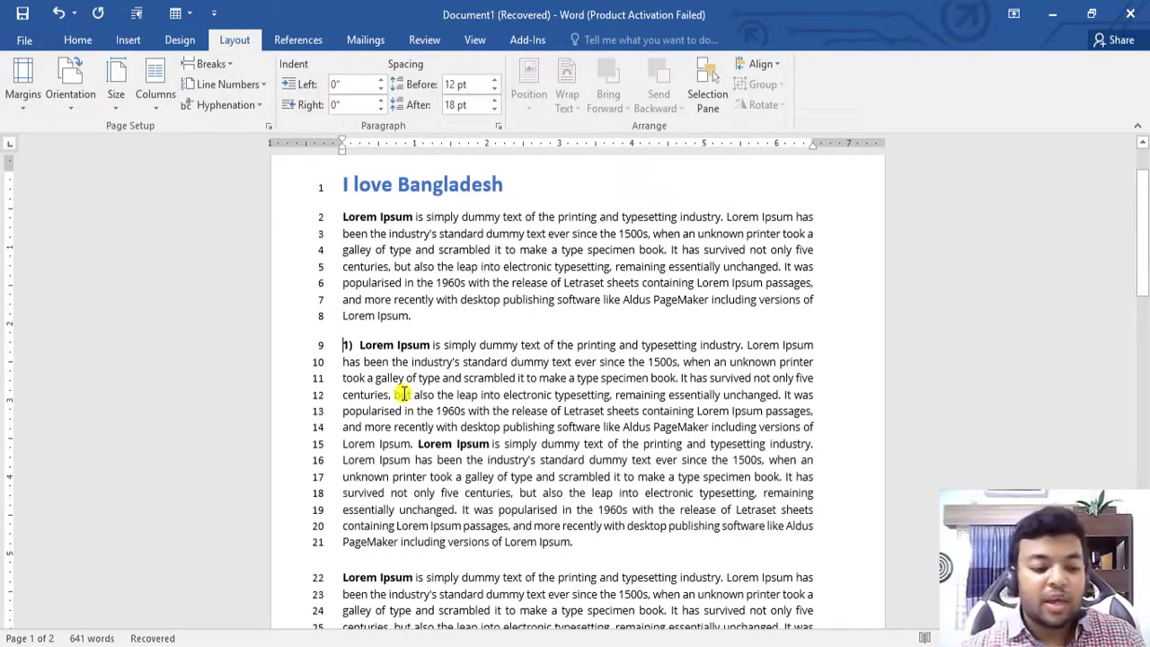
click(217, 66)
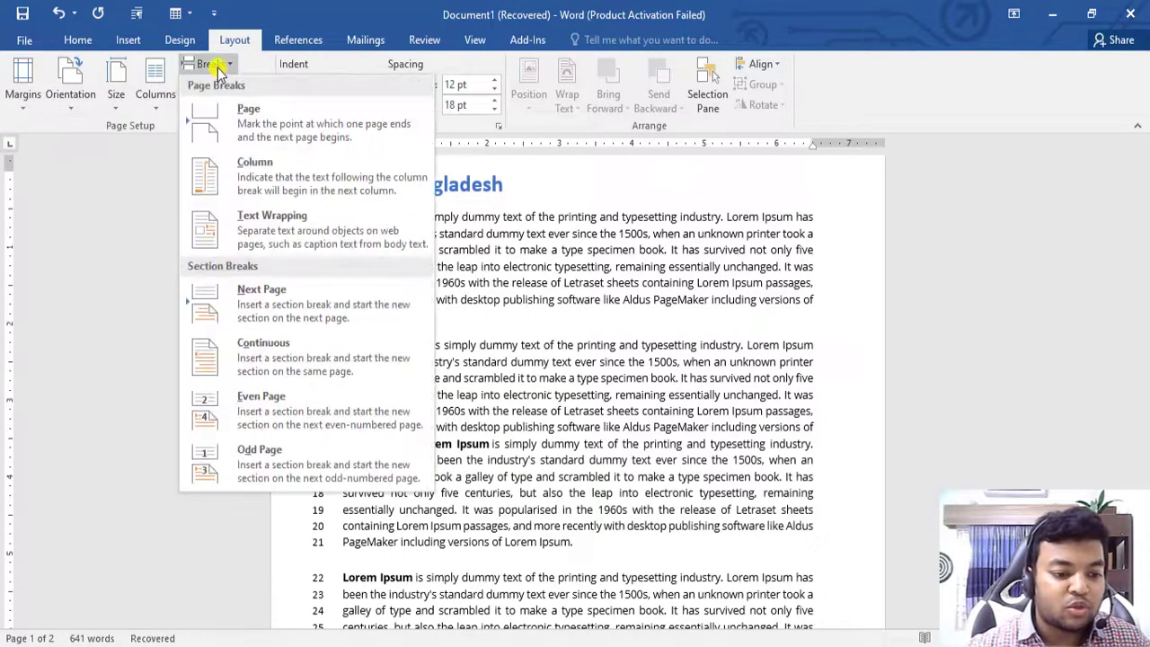
click(267, 304)
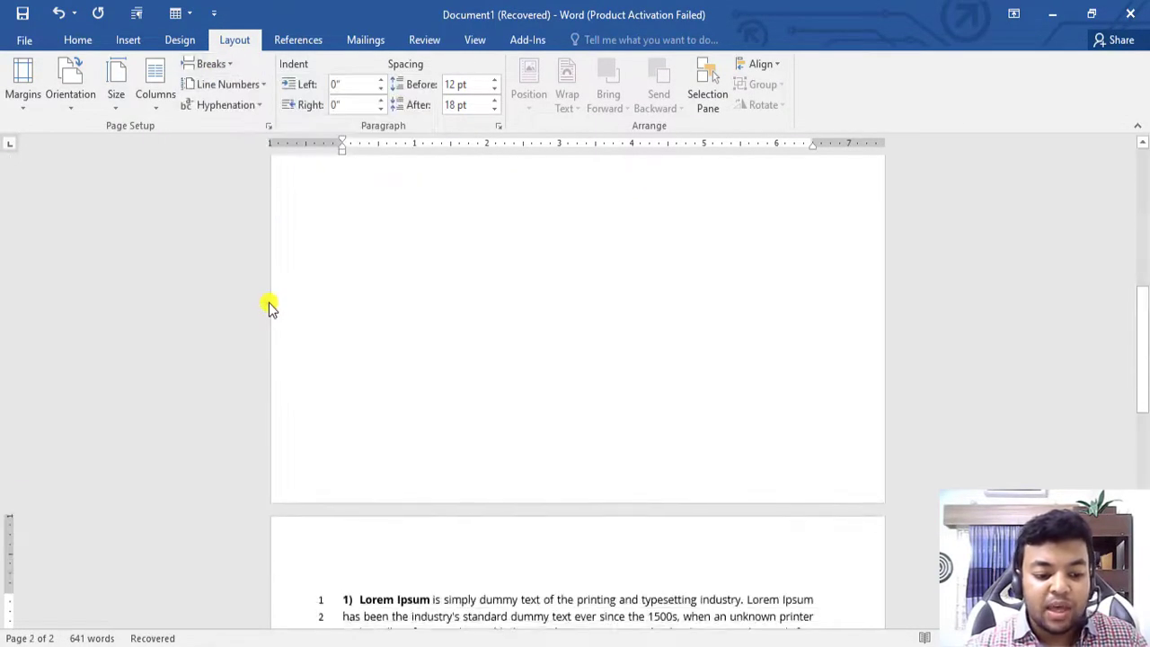
click(213, 64)
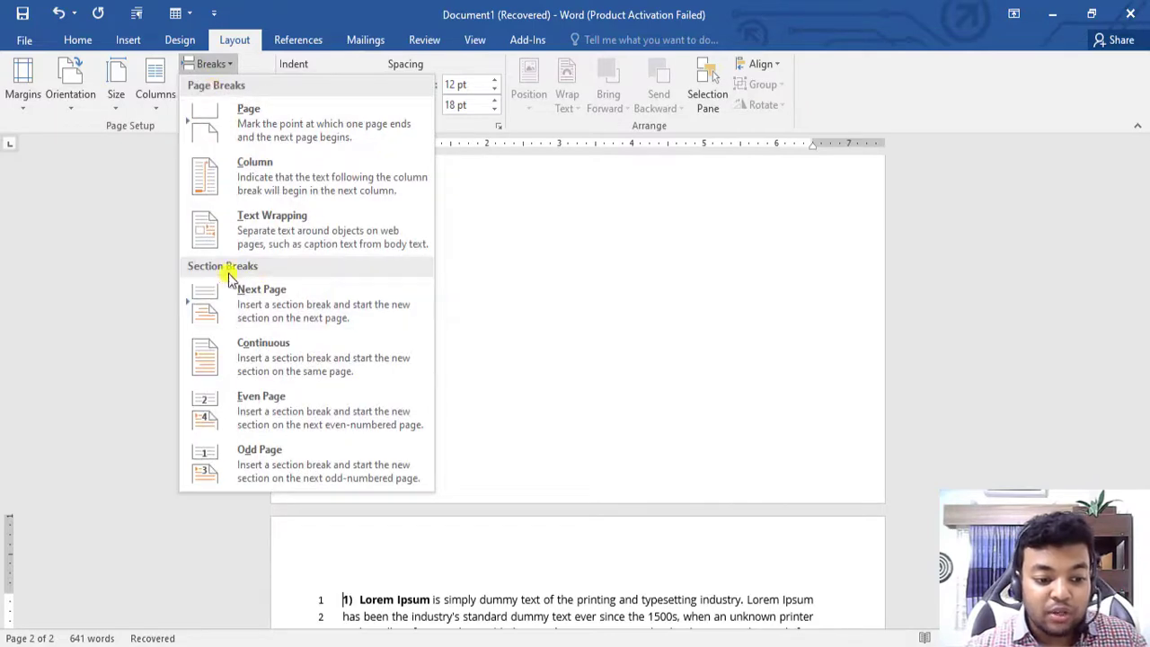
key(ctrl+z)
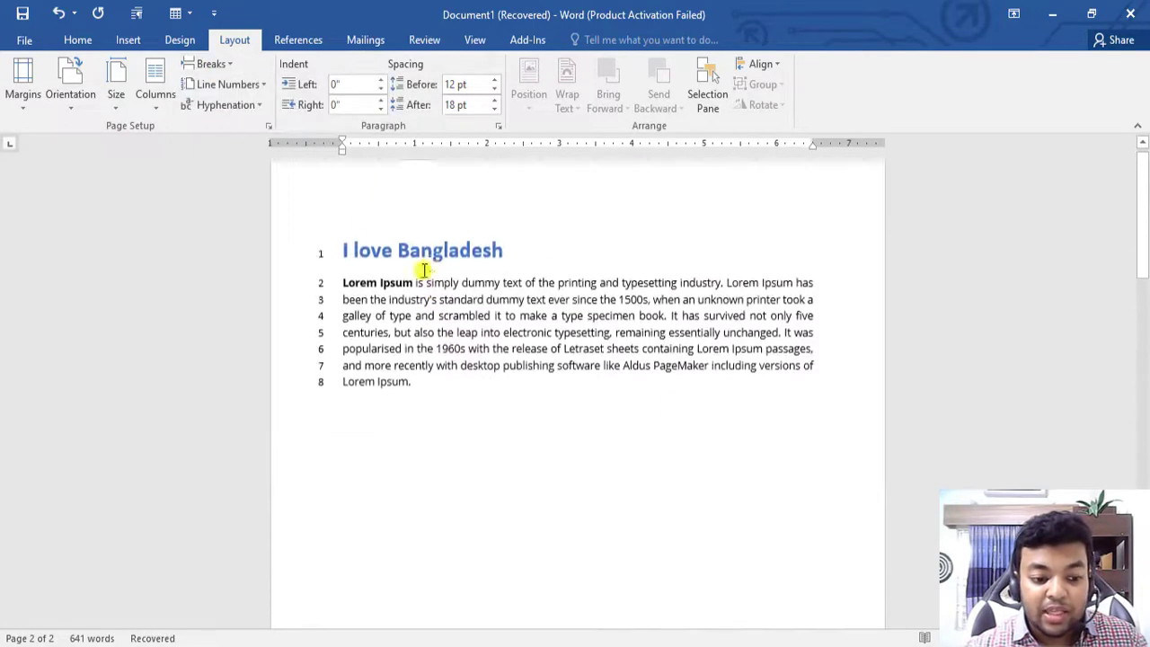
- Highlight the text on page 1 and the opening text on page 2 to compare the line numbers of both sections
drag(325, 258, 425, 394)
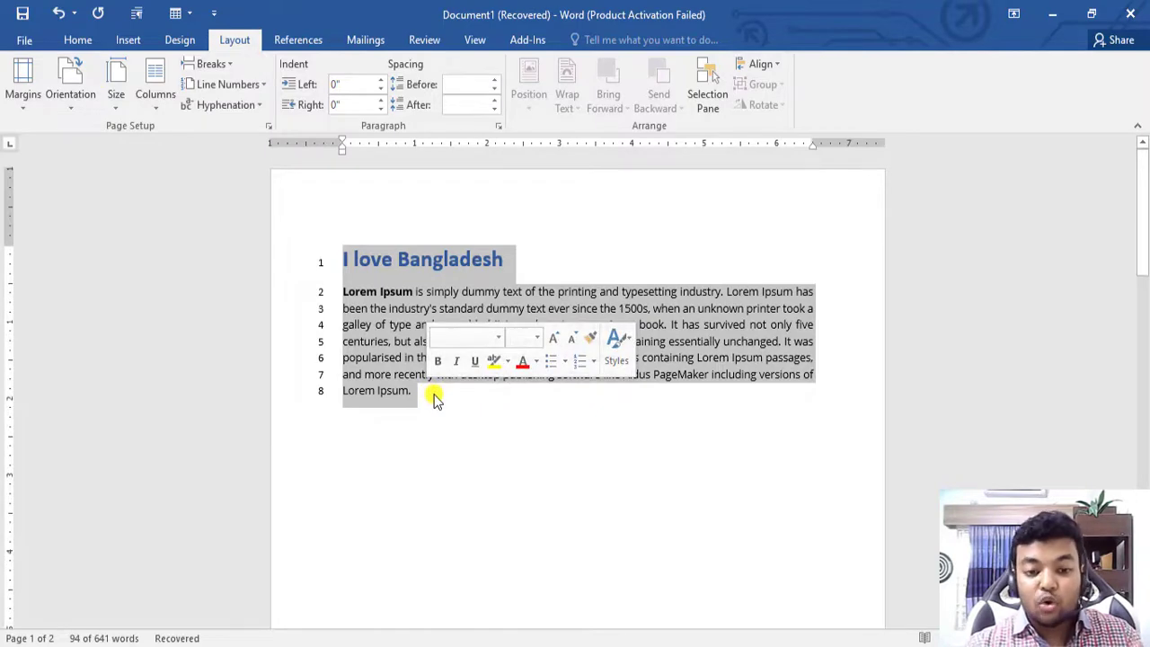
scroll(442, 416, down, 13)
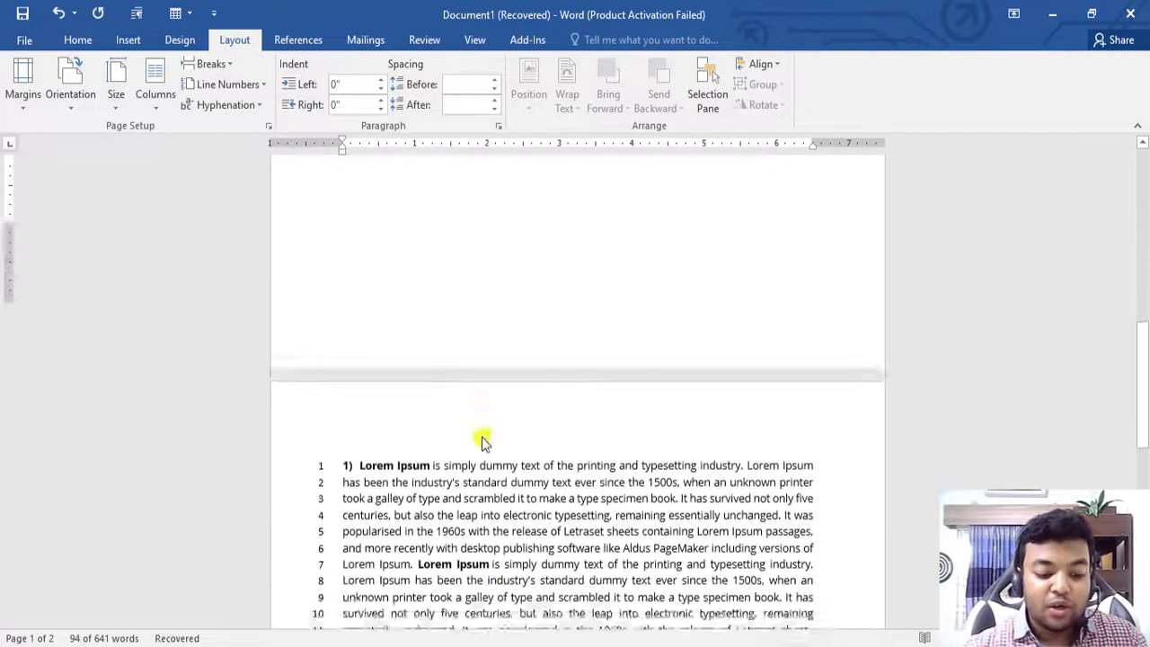
click(478, 438)
drag(344, 321, 604, 432)
scroll(600, 430, up, 13)
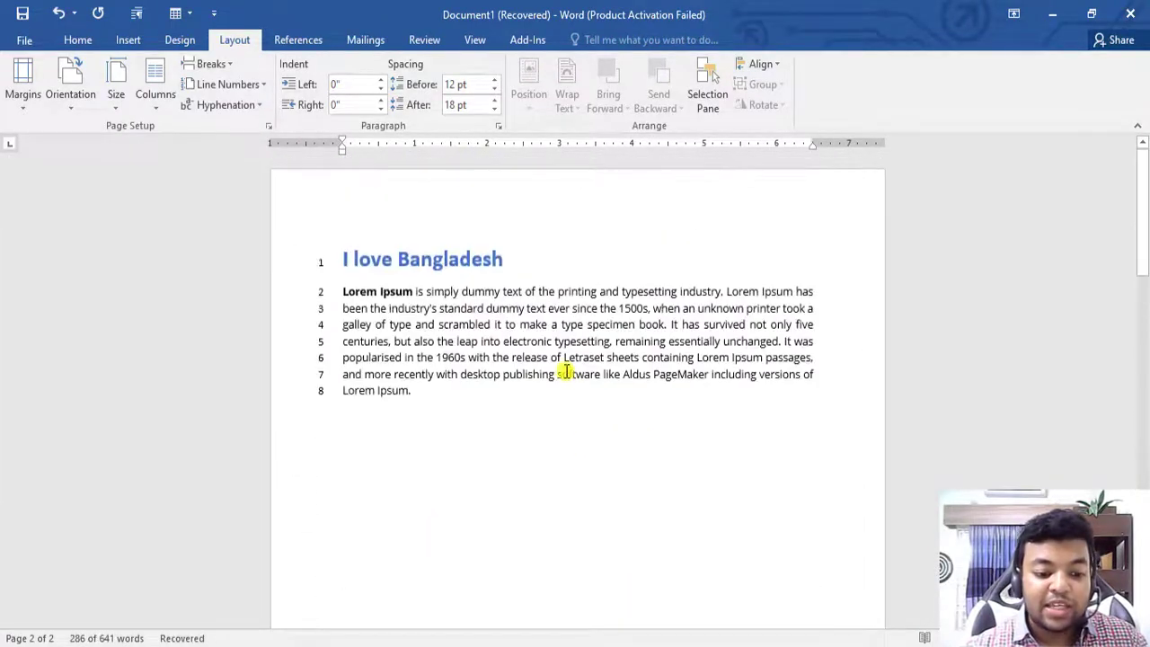
click(561, 374)
scroll(589, 398, down, 6)
scroll(584, 400, down, 9)
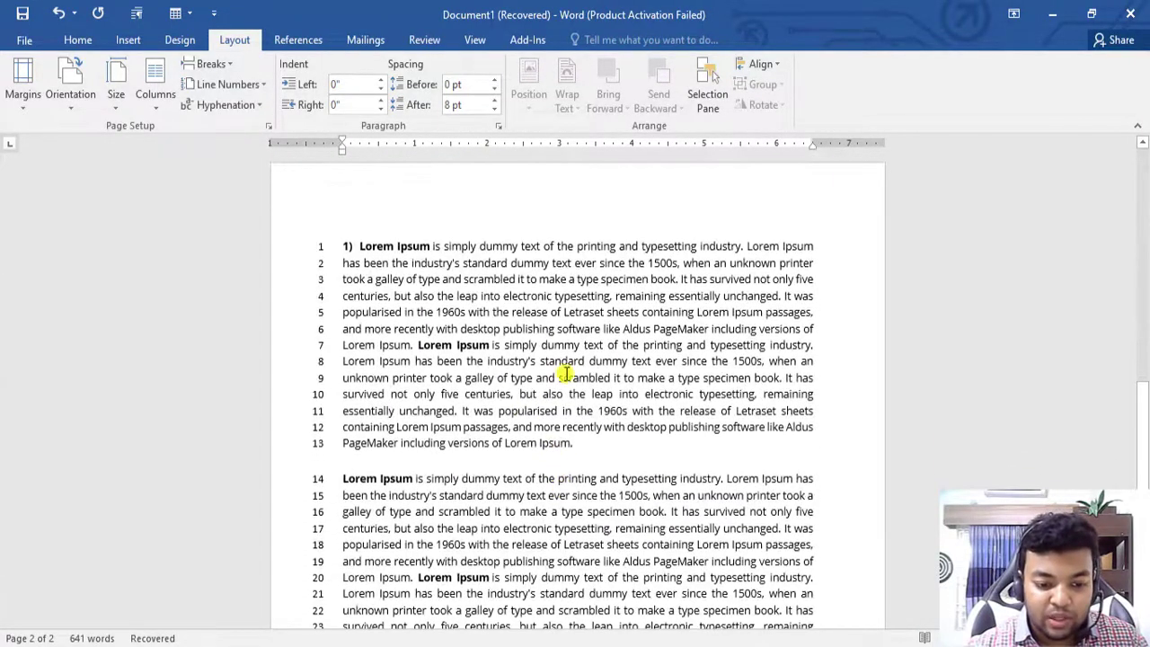
- Insert a Continuous section break after "electronic typesetting," in the first paragraph on page 2
click(619, 294)
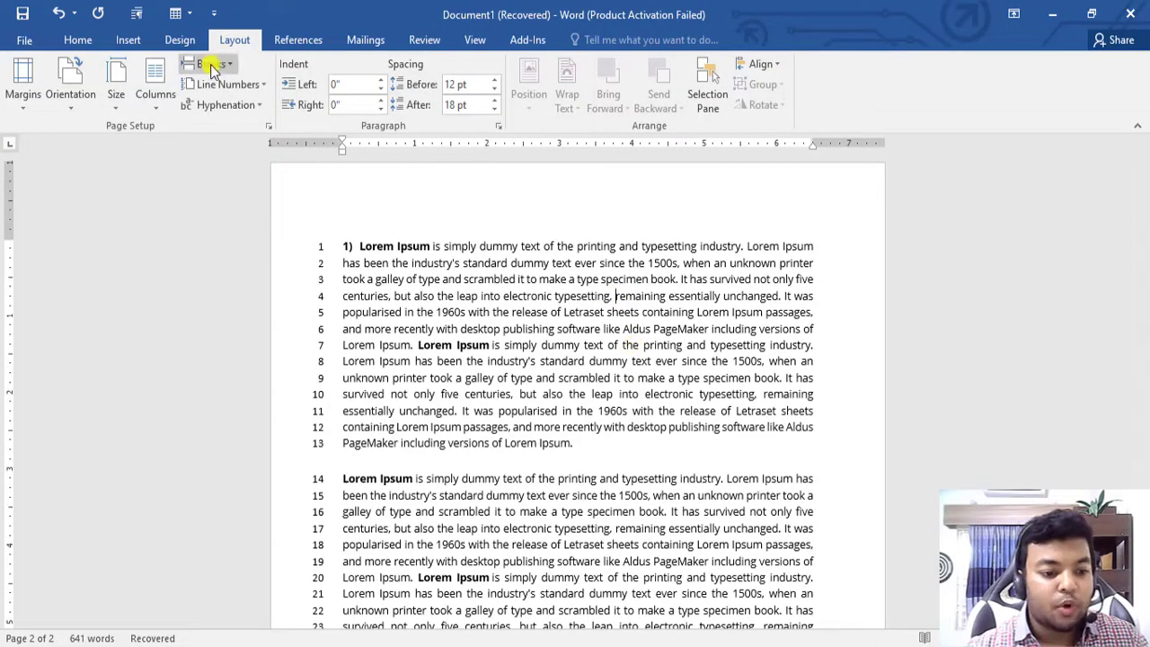
click(230, 86)
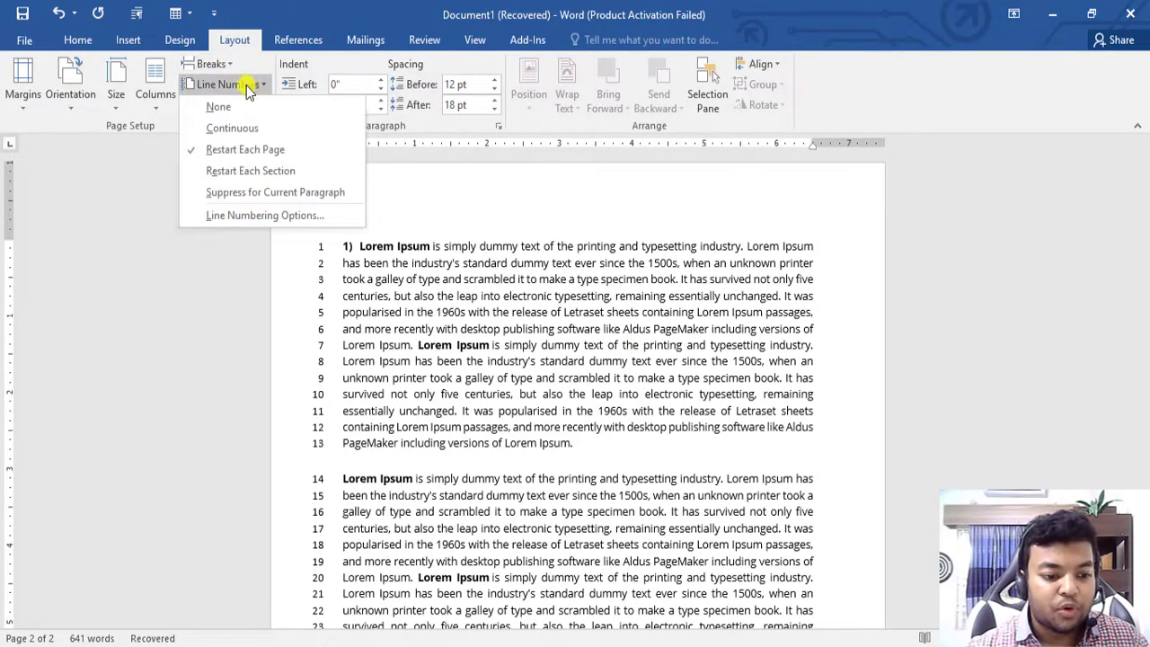
click(216, 69)
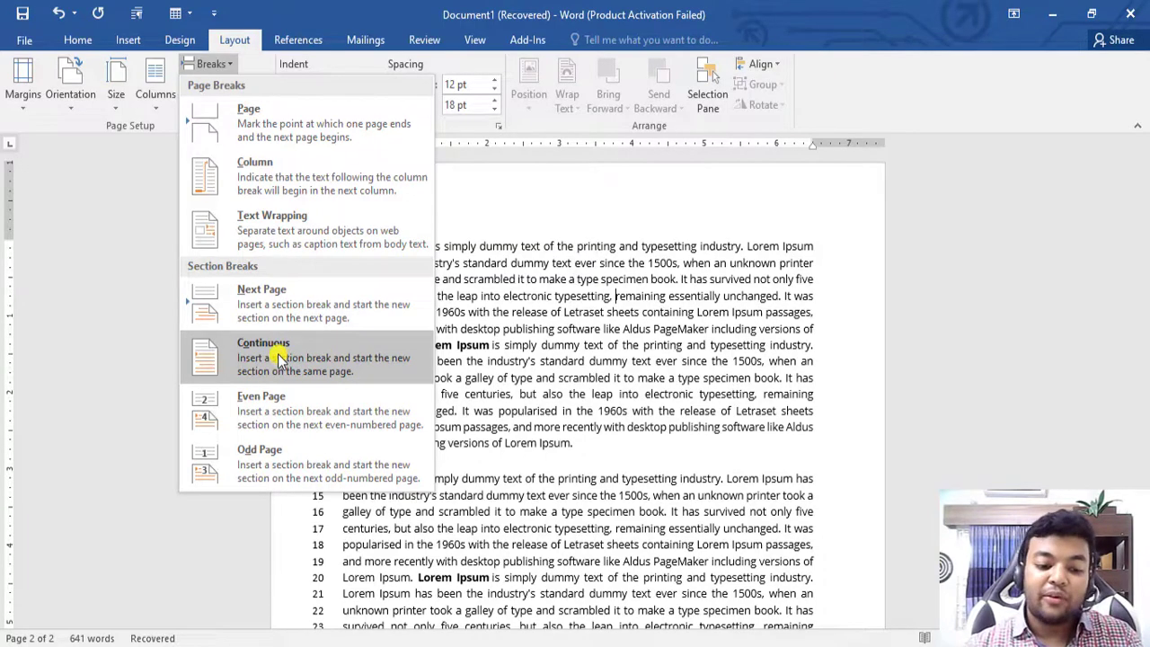
click(281, 358)
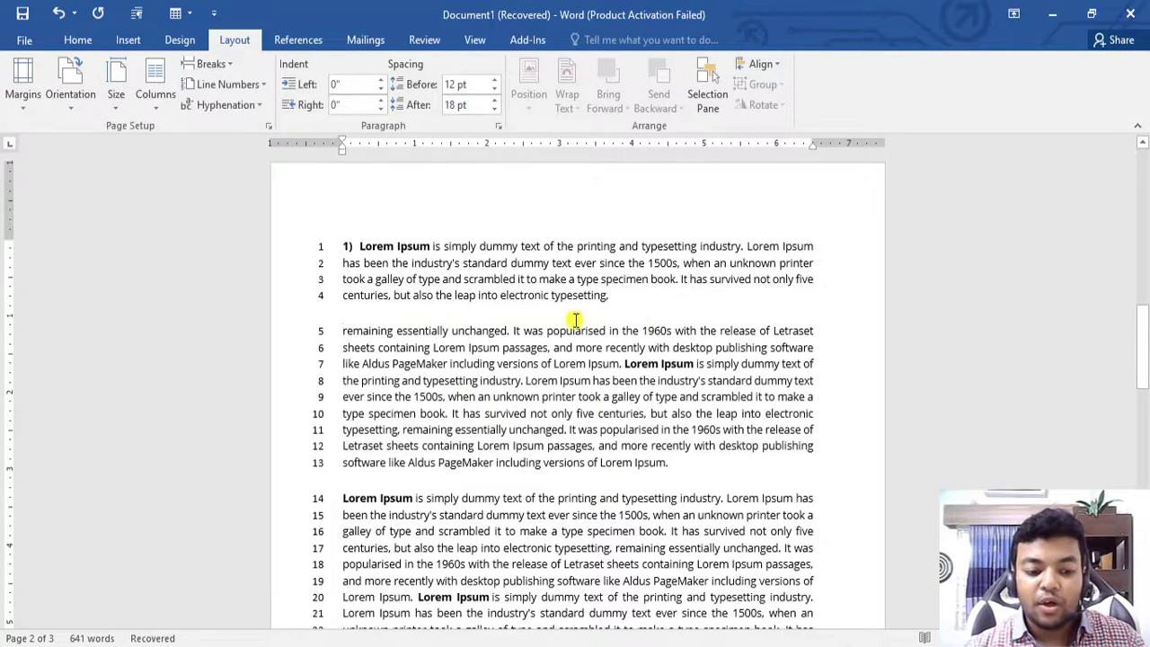
- Set the line numbering to restart in each section and check the numbers beside the highlighted text on page 1
click(220, 85)
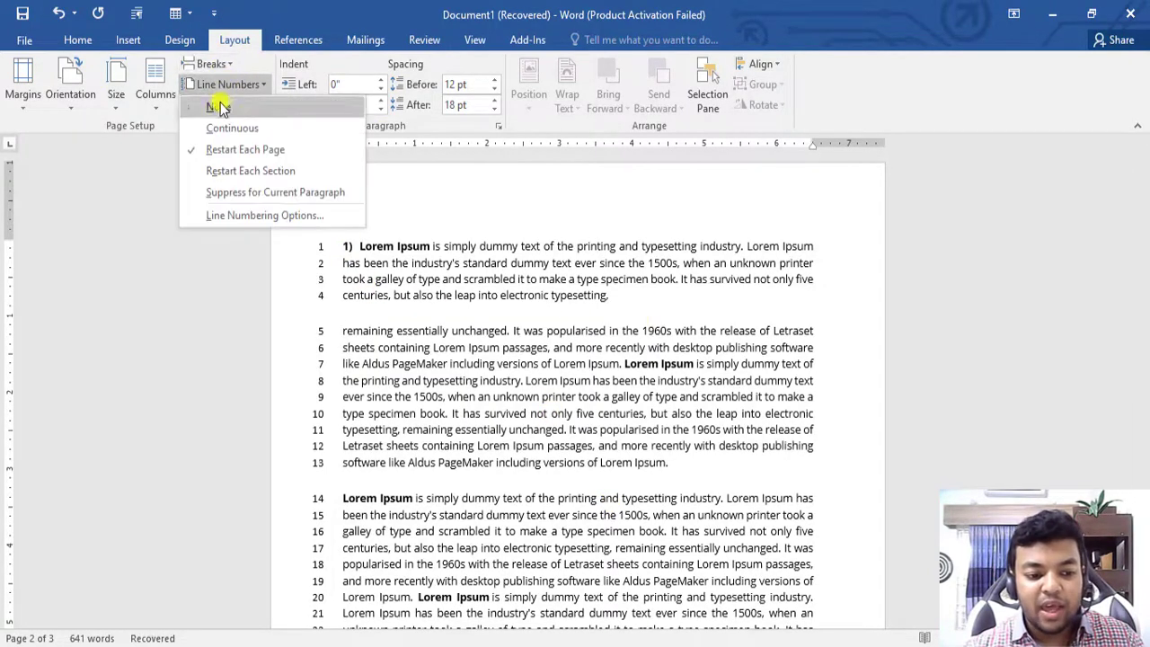
click(248, 173)
scroll(545, 449, up, 10)
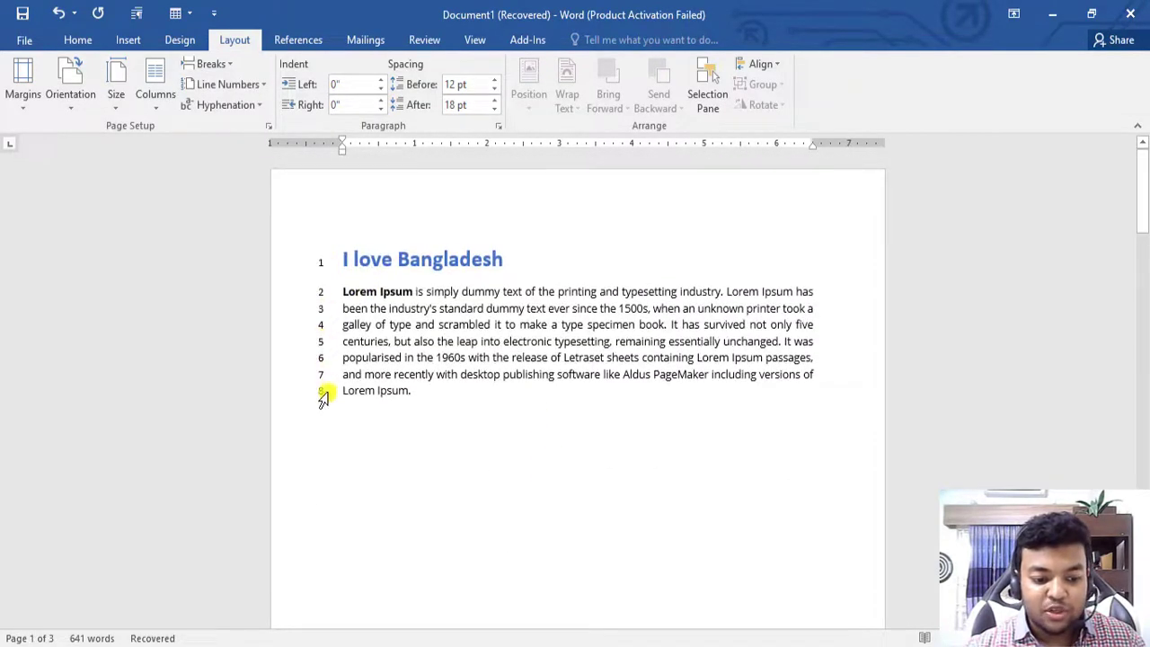
drag(434, 390, 303, 259)
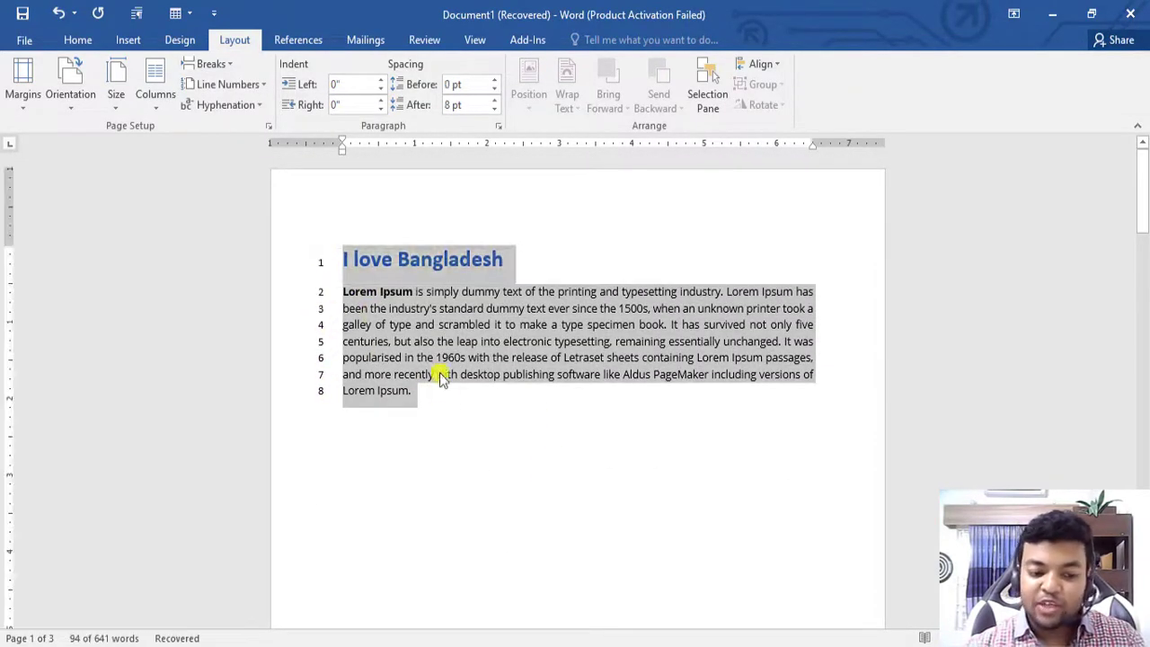
drag(456, 374, 336, 264)
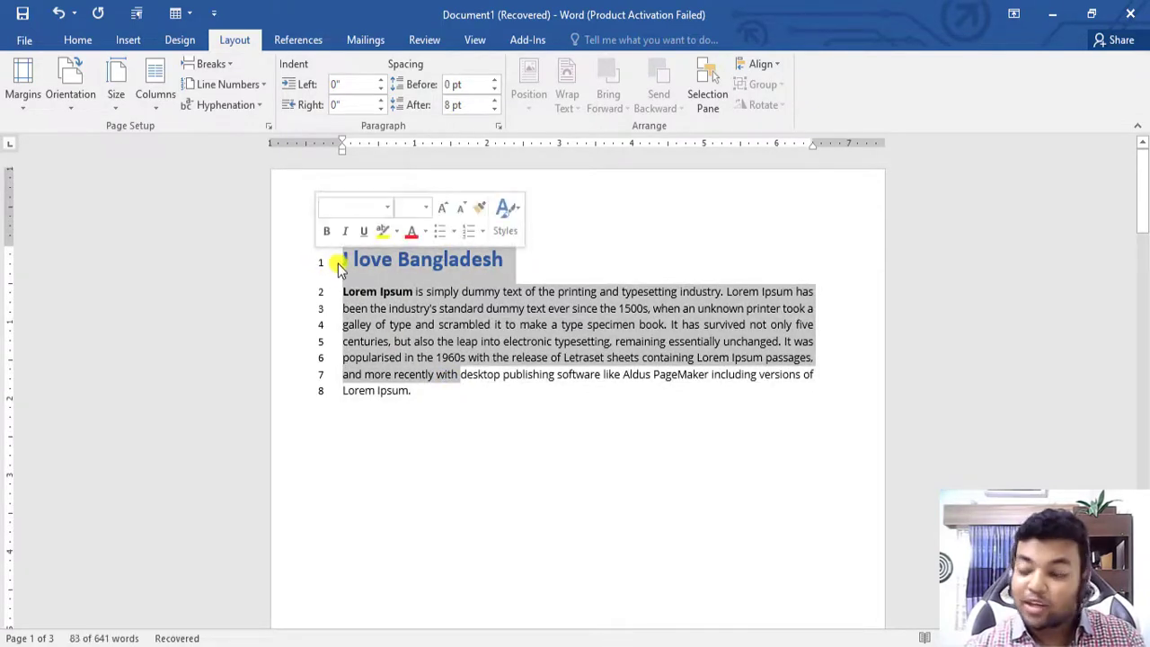
- Examine the line numbers on page 2 before and after the continuous section break, highlighting each block of text
scroll(426, 356, down, 10)
scroll(432, 381, down, 3)
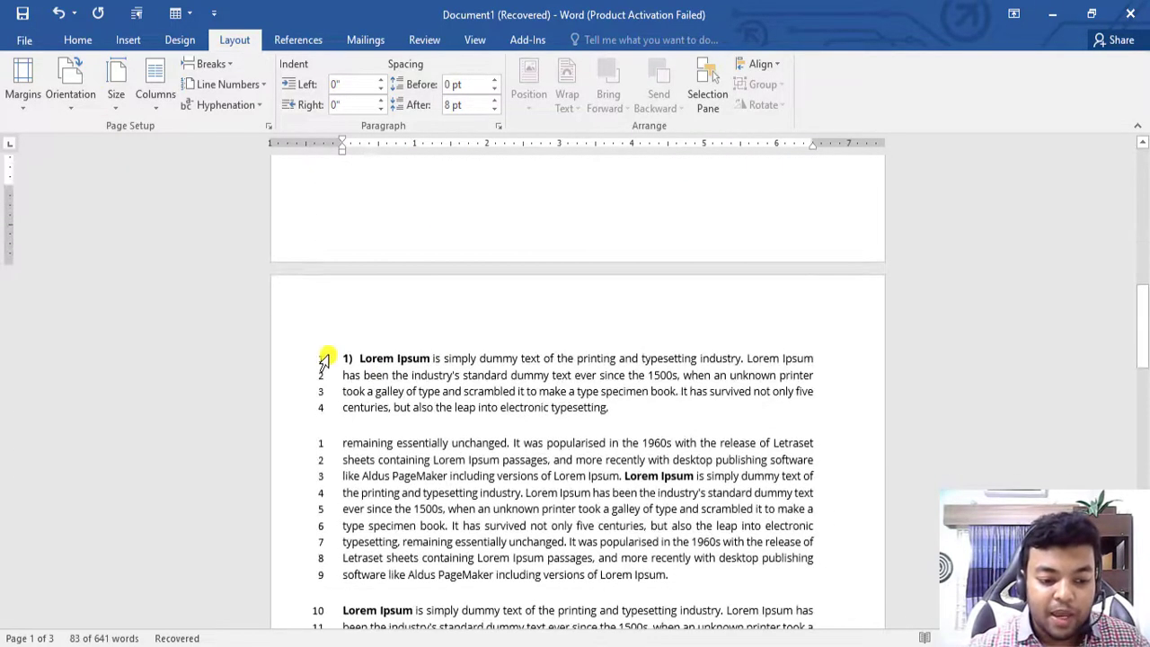
drag(341, 359, 608, 409)
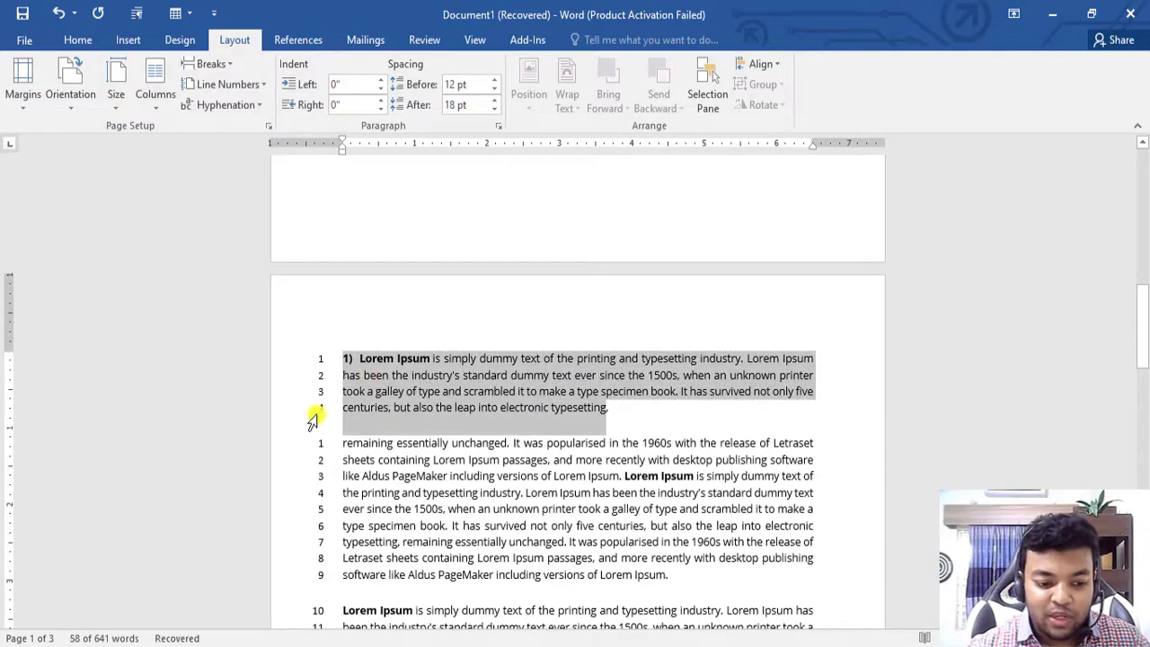
click(432, 409)
scroll(439, 483, down, 1)
scroll(437, 484, down, 2)
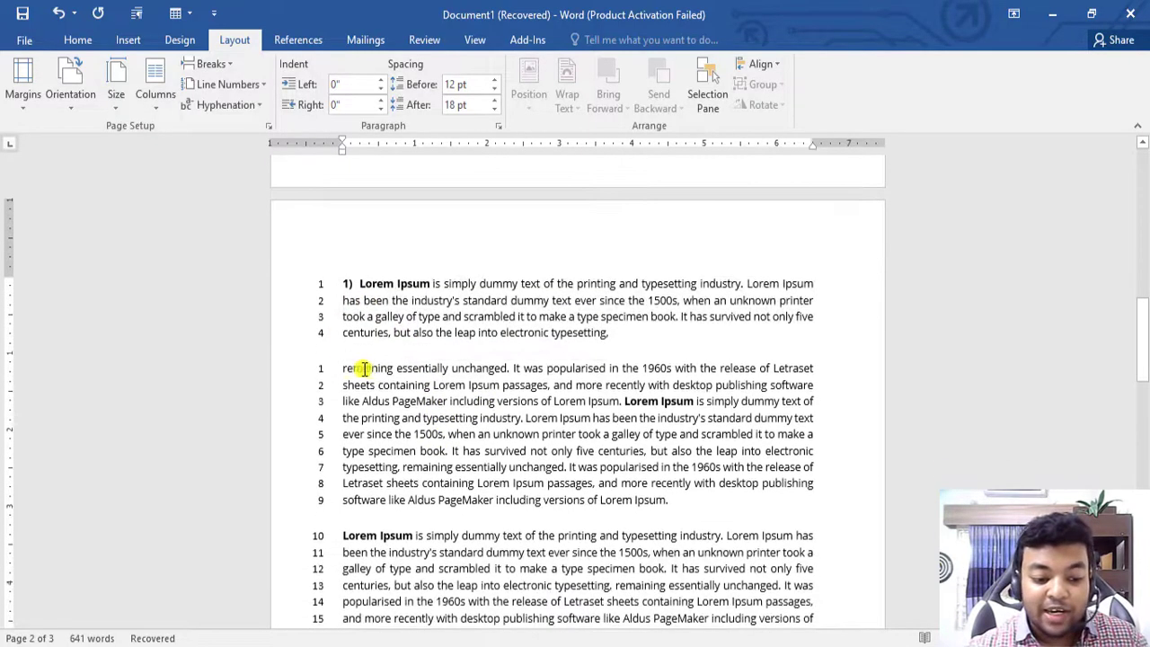
drag(337, 368, 685, 504)
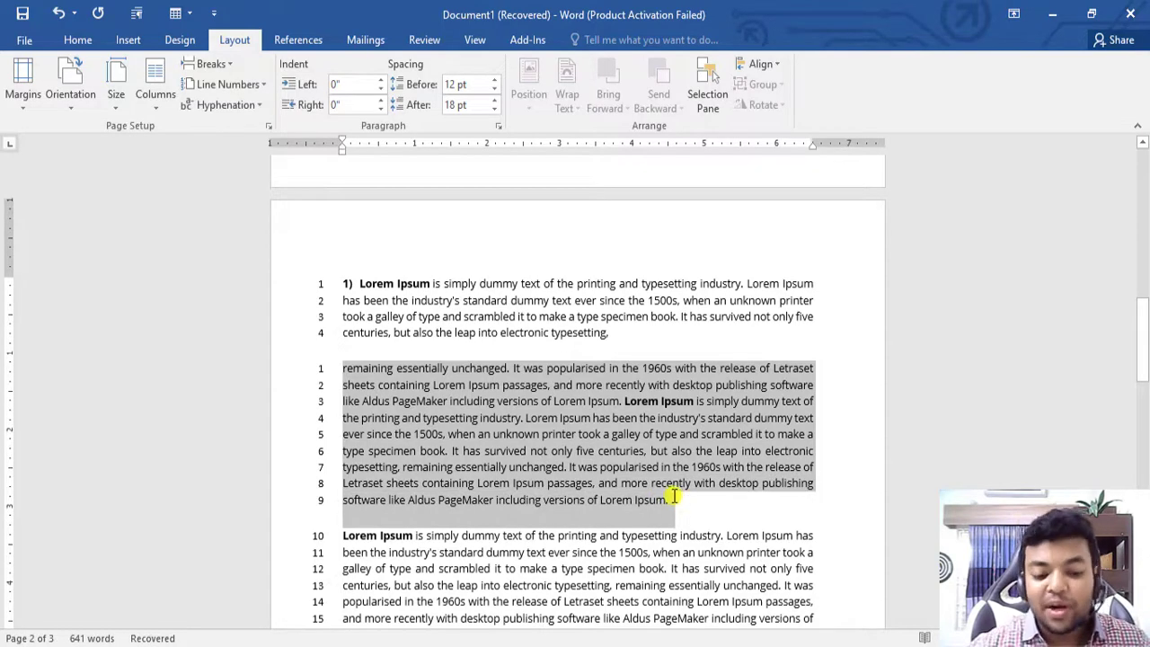
click(683, 505)
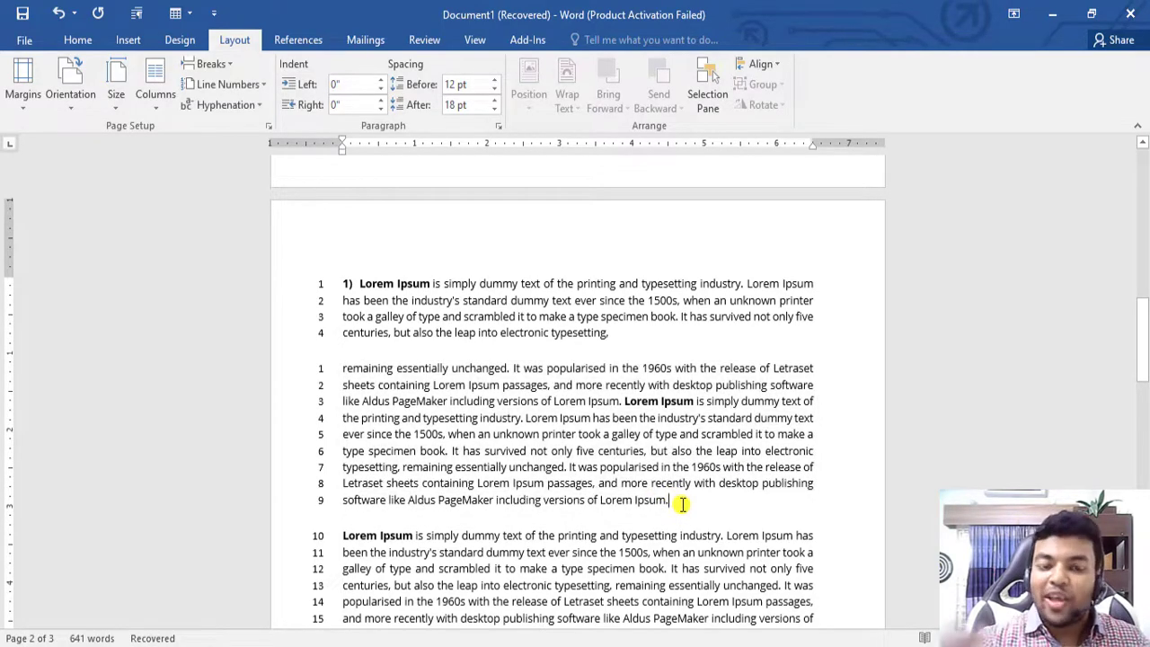
- Insert another Continuous section break on page 2 before the bold "Lorem Ipsum" that follows "including versions of Lorem Ipsum."
click(624, 401)
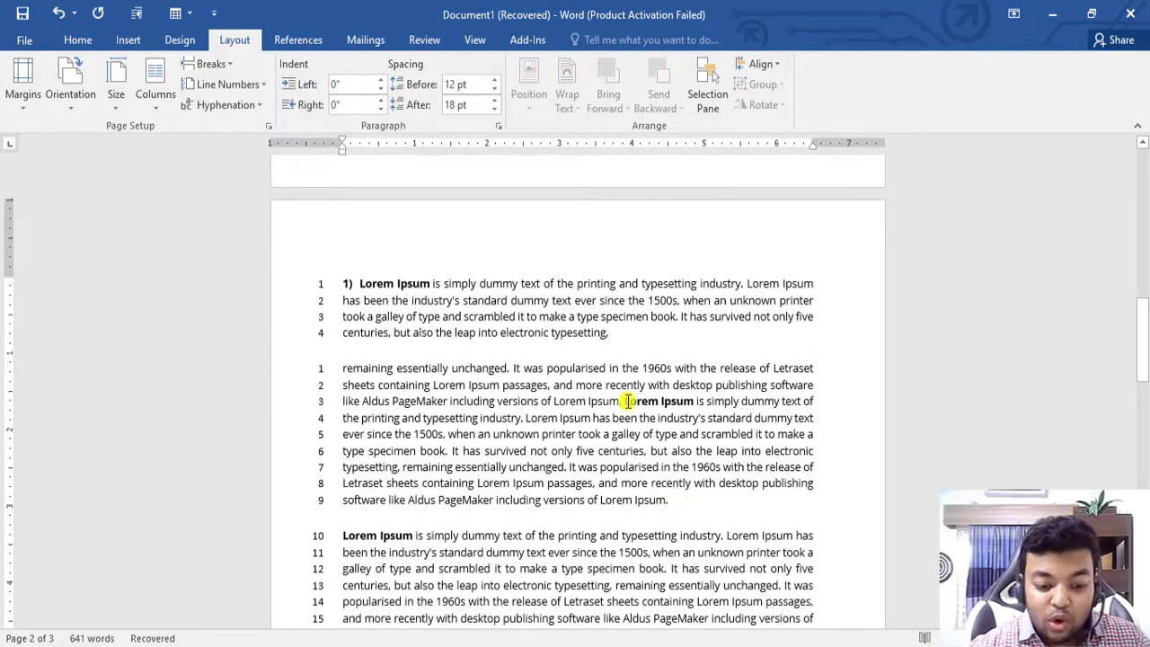
click(218, 66)
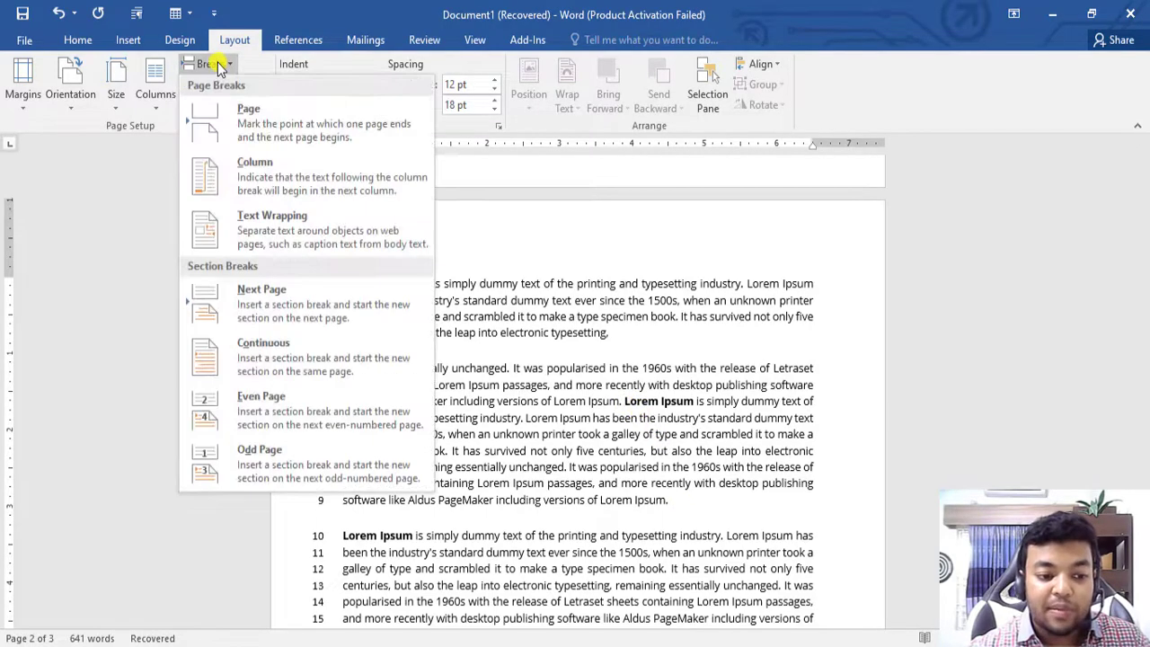
click(267, 369)
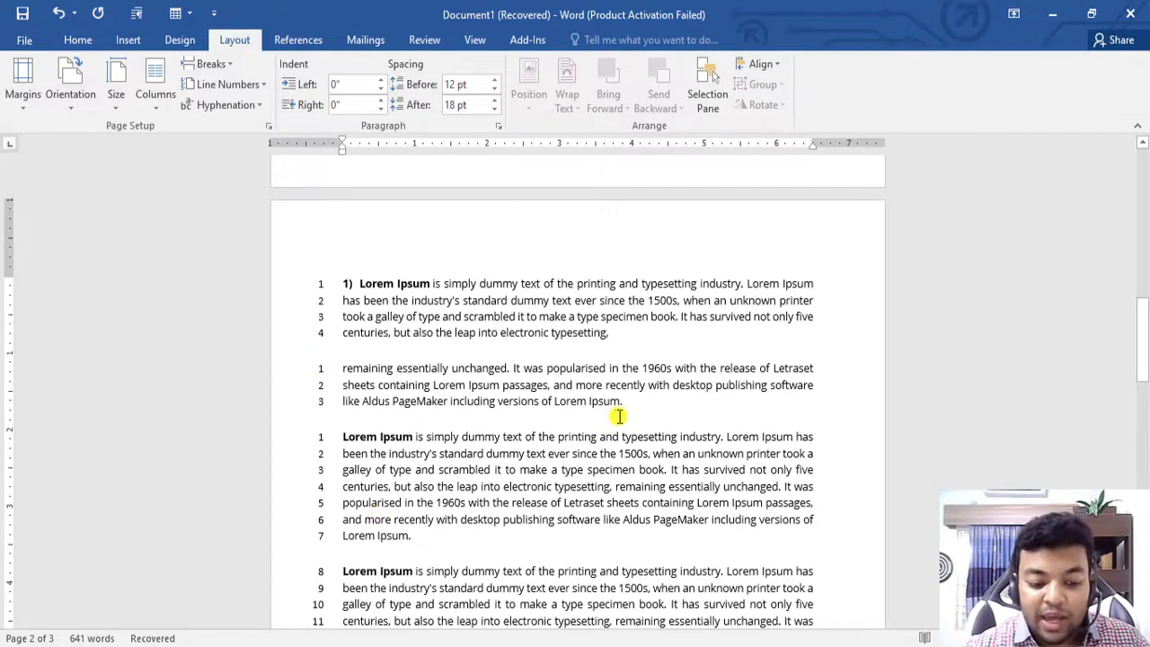
- Highlight each section's text on page 2 to review where its line numbers restart, and recheck the numbers on page 1
drag(640, 401, 312, 356)
click(647, 332)
shift+click(355, 277)
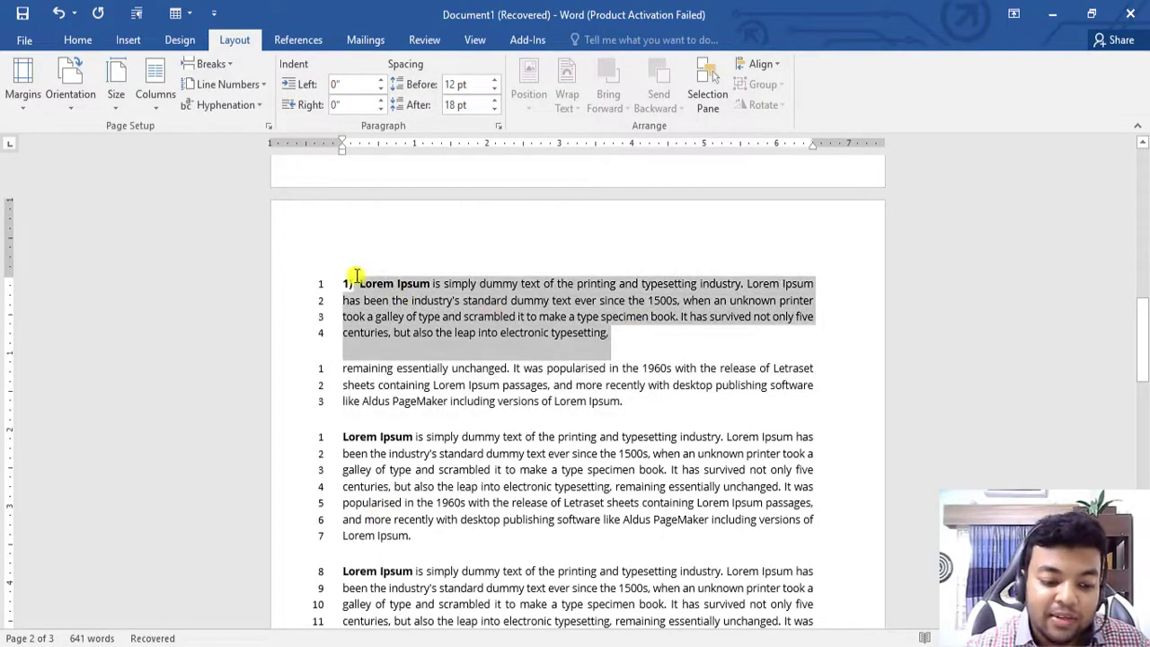
triple_click(405, 520)
scroll(449, 513, down, 2)
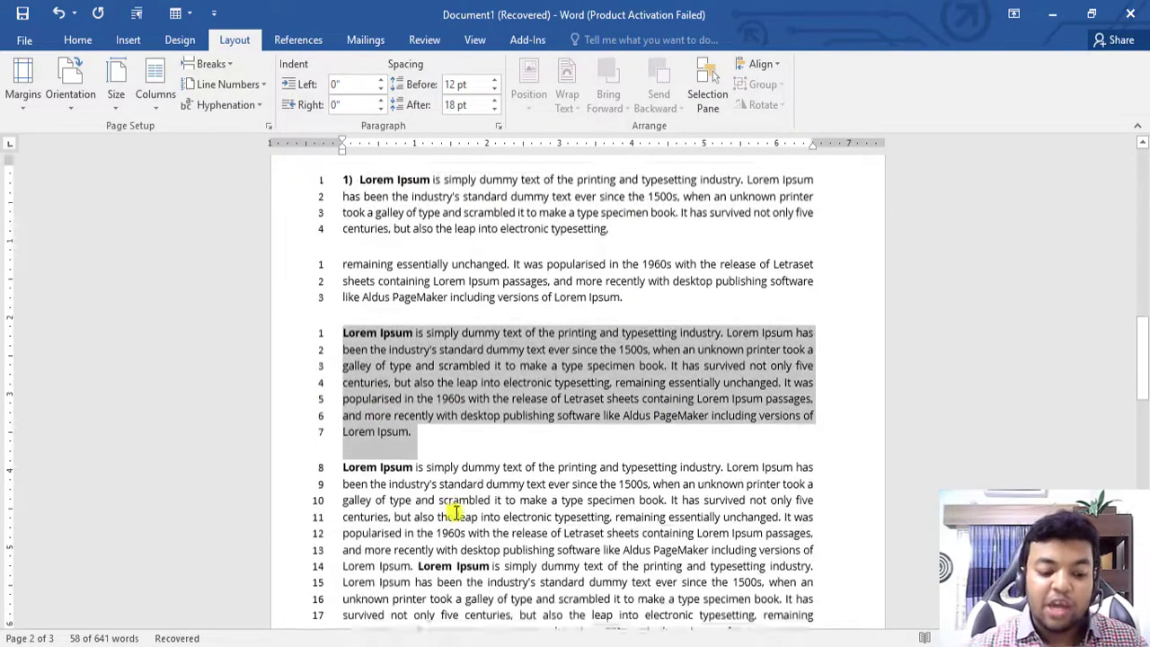
click(442, 492)
drag(344, 325, 817, 548)
scroll(552, 480, up, 4)
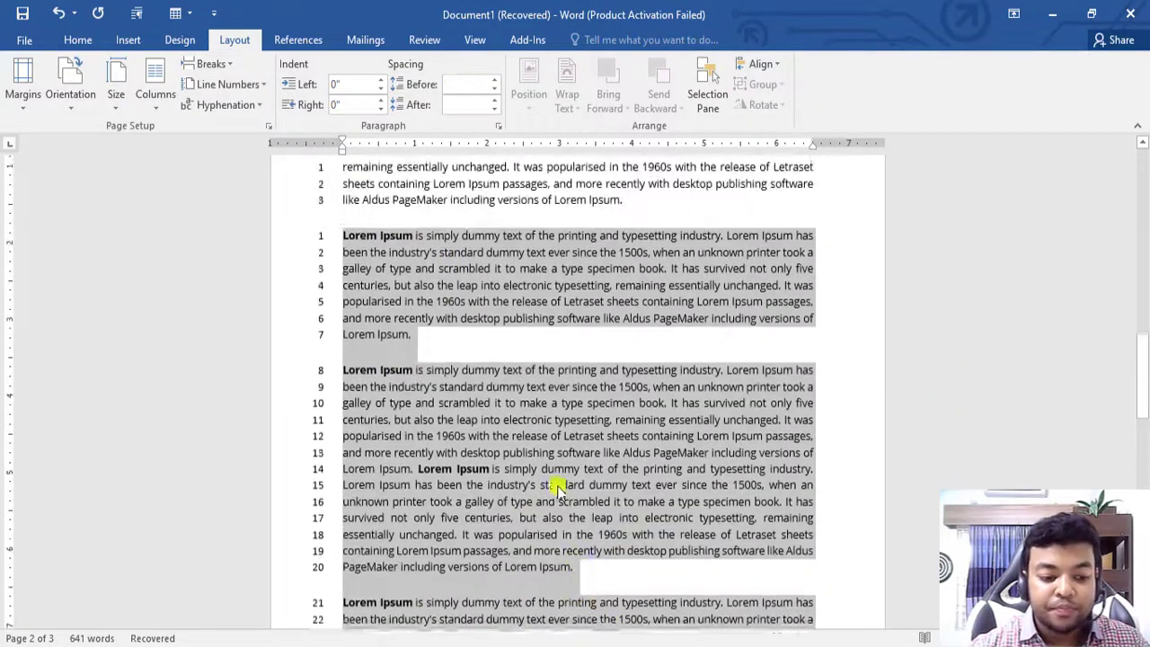
click(571, 443)
scroll(570, 440, up, 5)
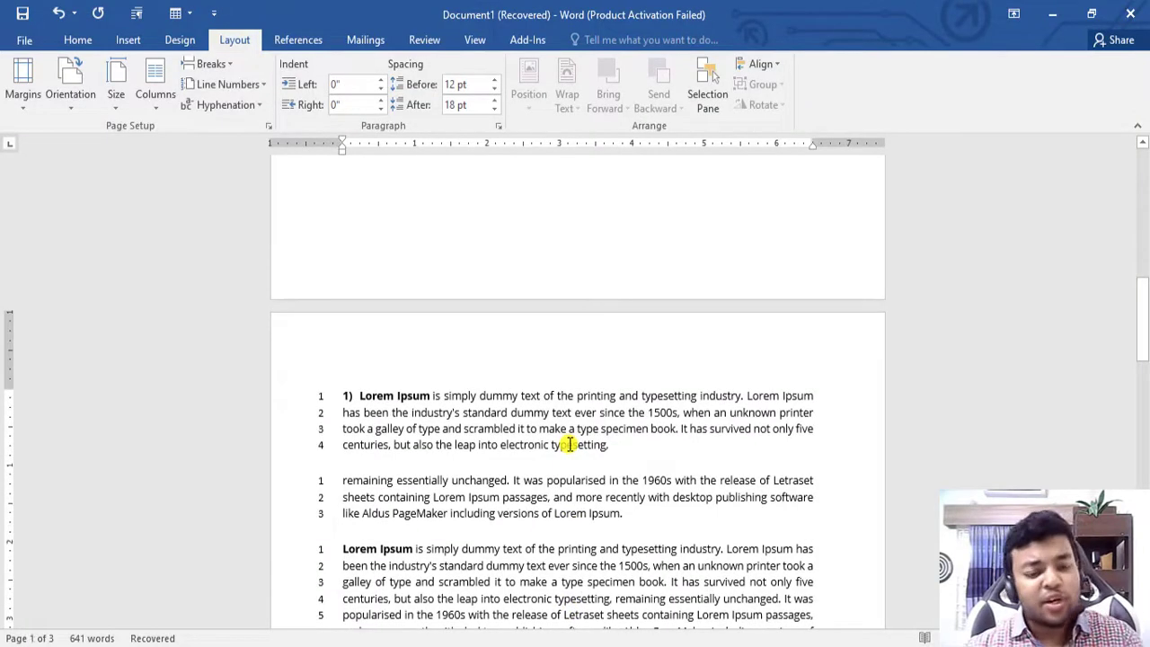
scroll(520, 470, up, 10)
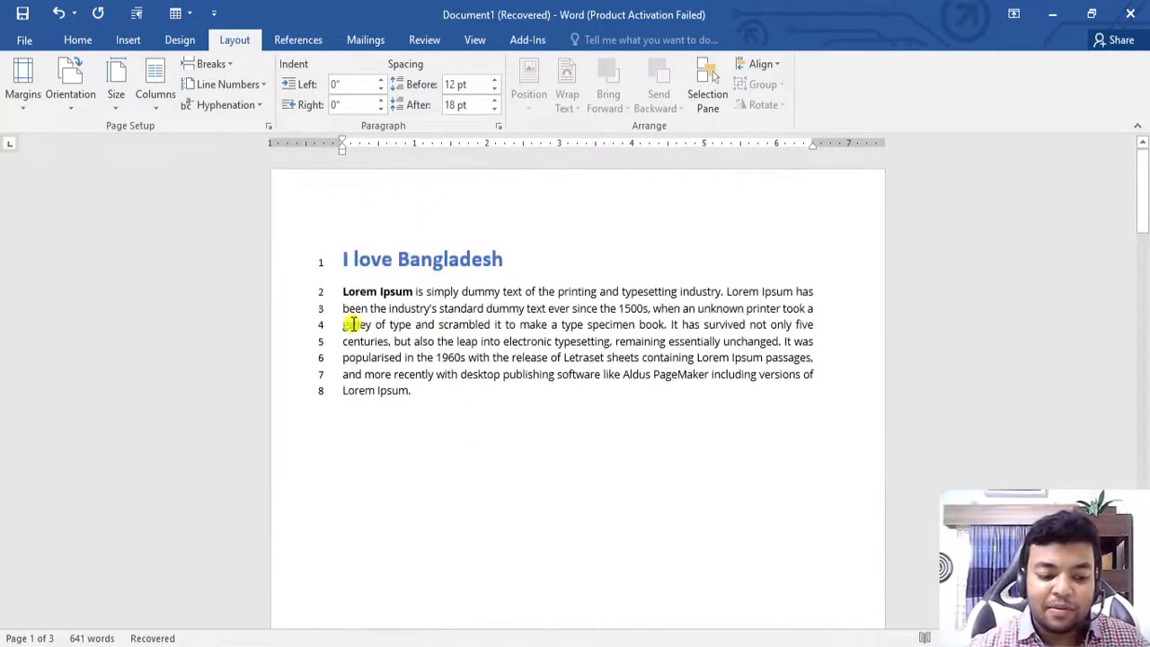
click(371, 448)
click(419, 405)
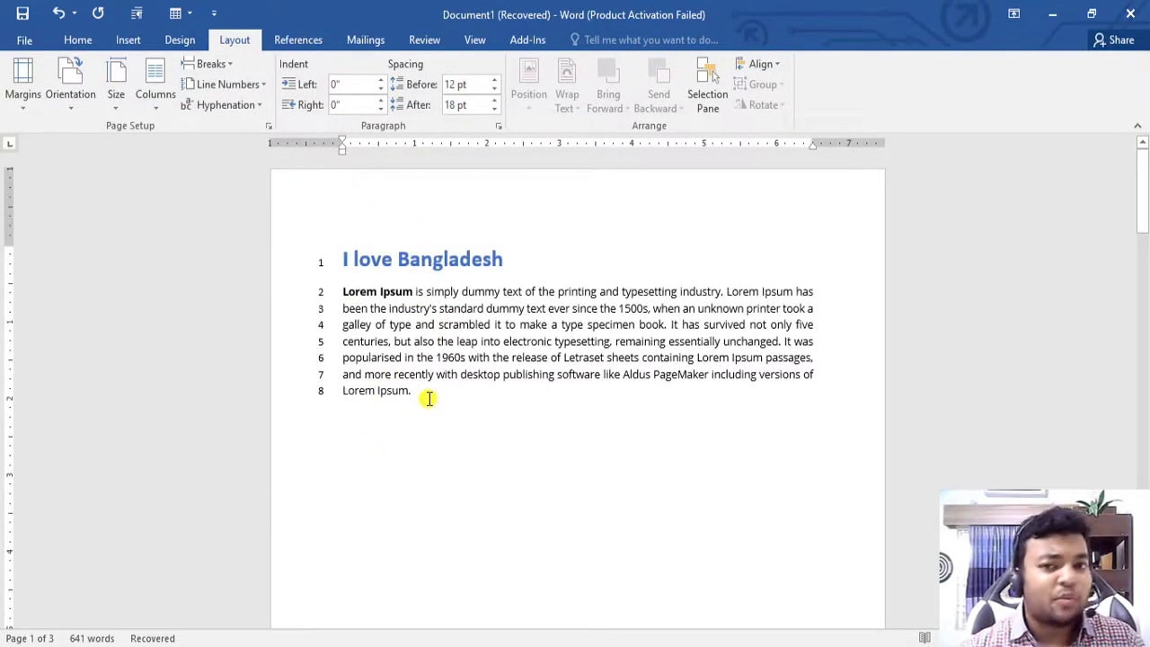